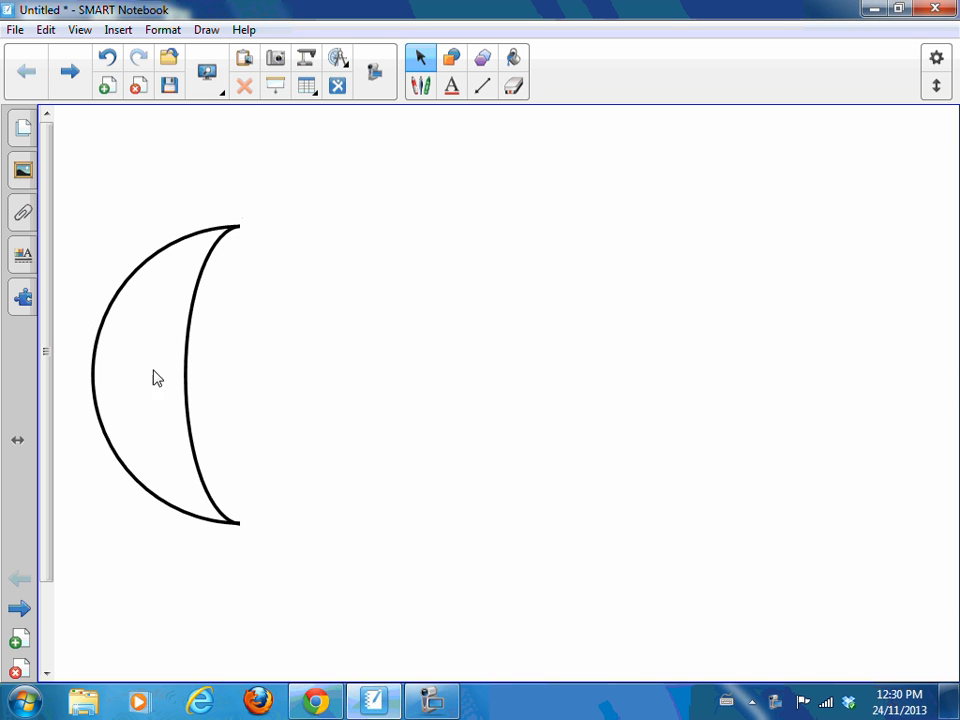
- Switch to the Desmos graphing calculator and graph y = -x^2 + 5 as the first expression
click(316, 703)
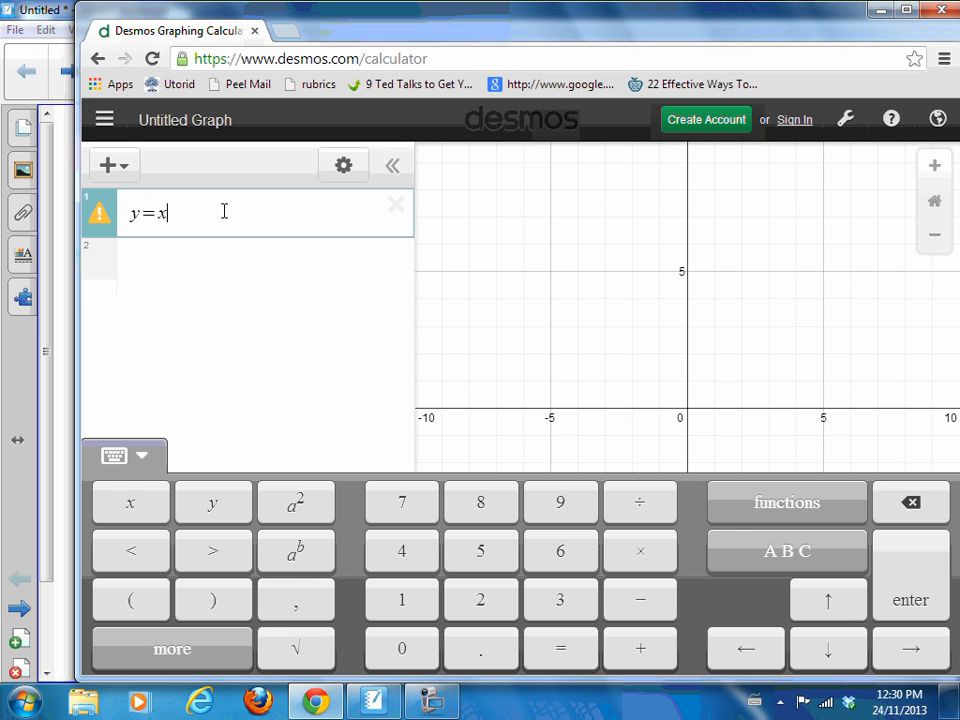
click(307, 514)
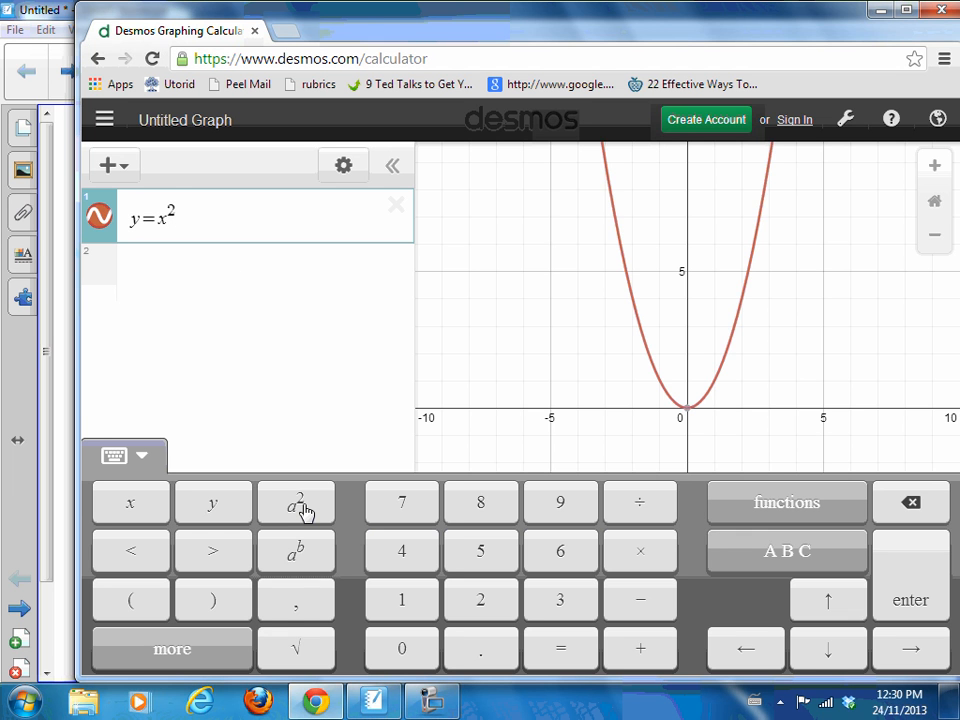
text(+5)
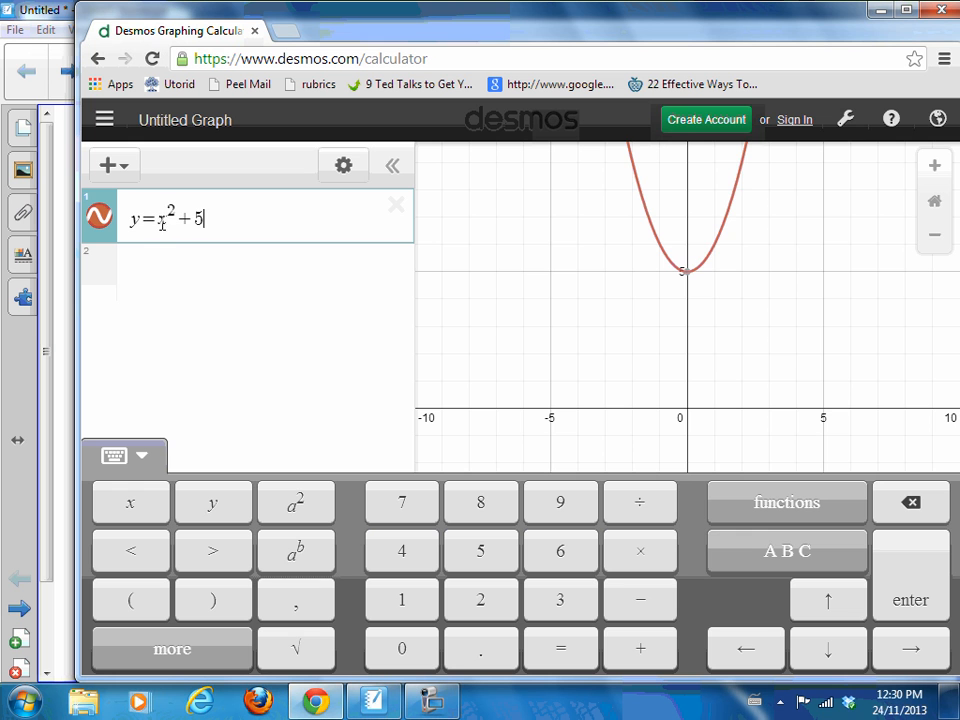
click(161, 221)
text(-)
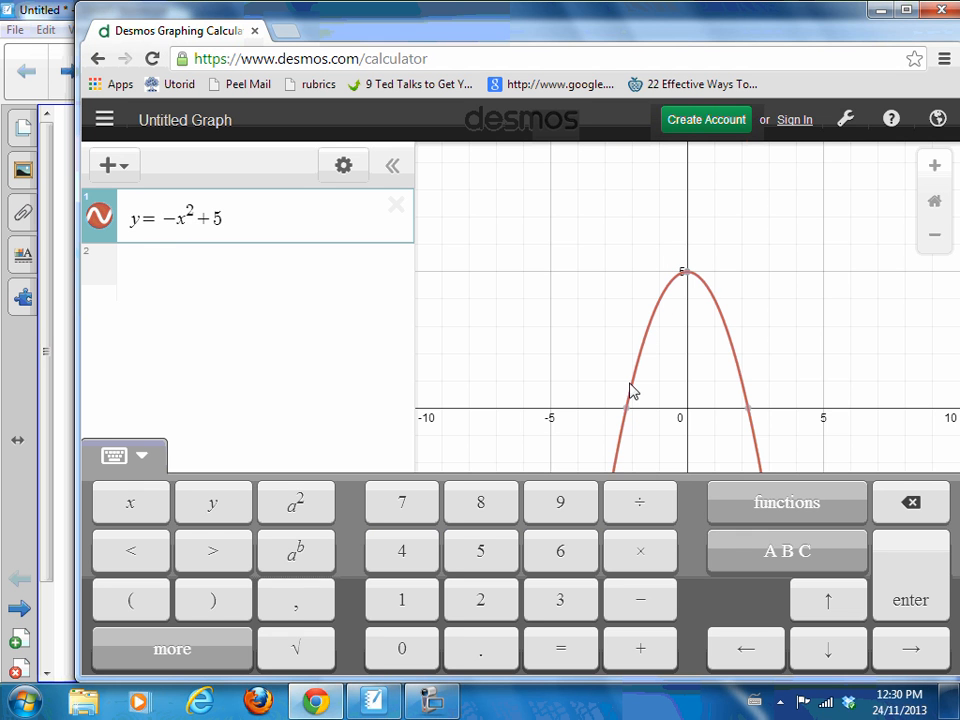
- Show the coordinates of the first parabola's vertex and negative x-intercept, and restrict its domain to {-2.236<x<0}
mouse_move(637, 410)
mouse_move(690, 278)
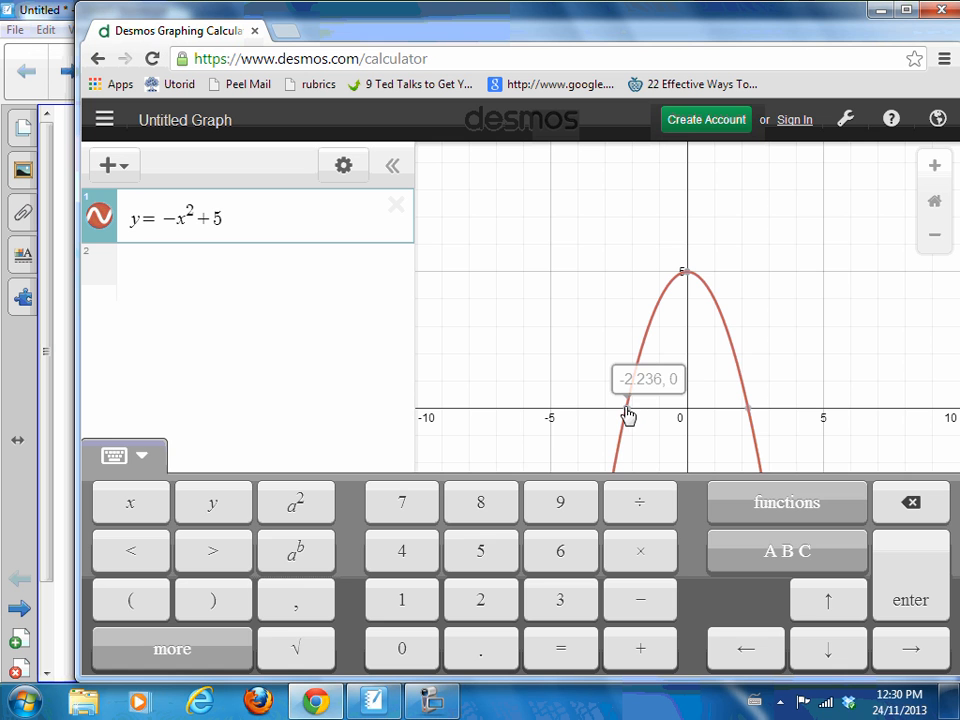
click(689, 275)
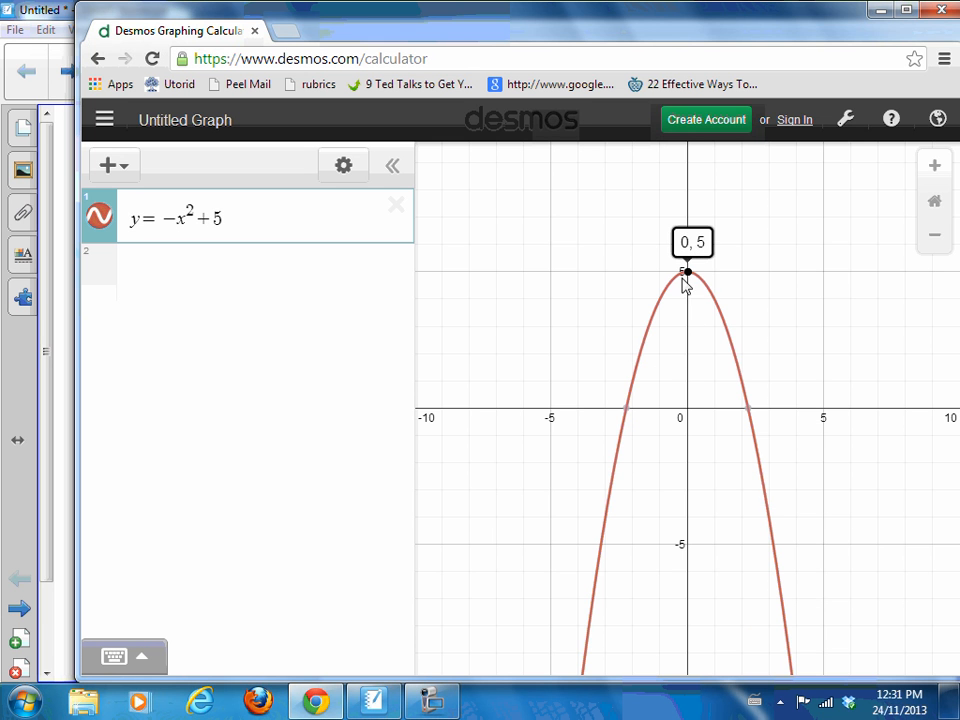
click(629, 409)
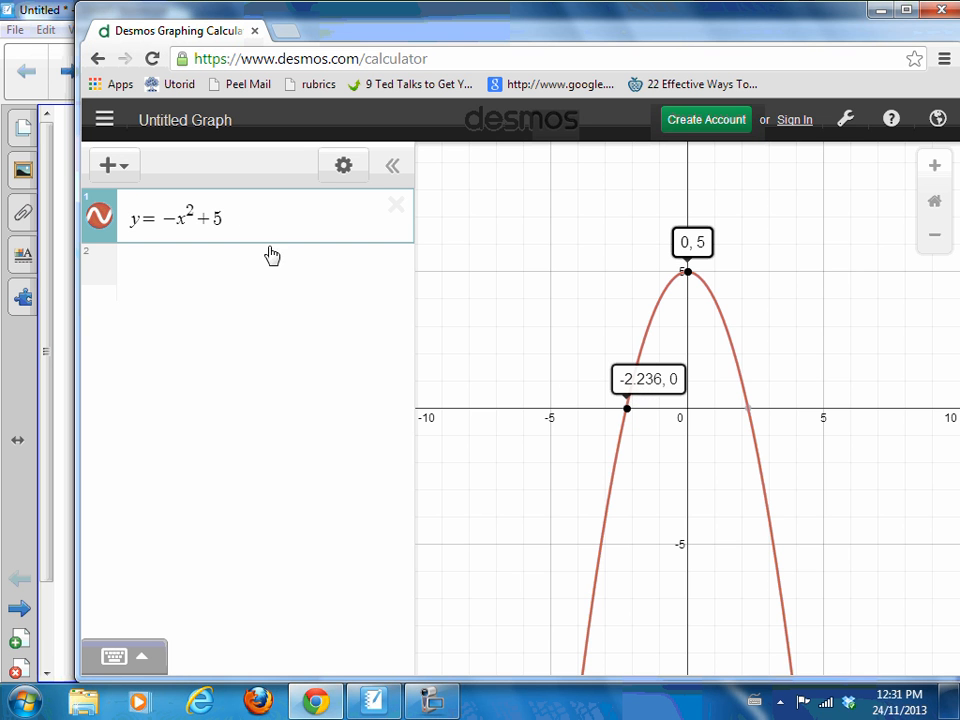
click(245, 212)
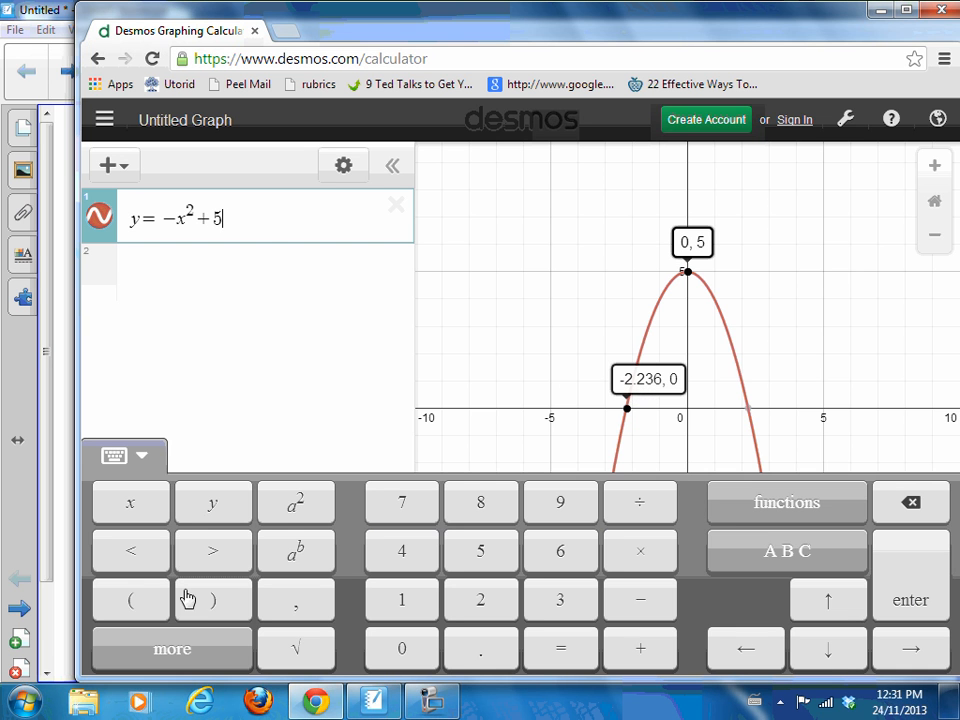
click(160, 645)
click(142, 612)
text(-2.2)
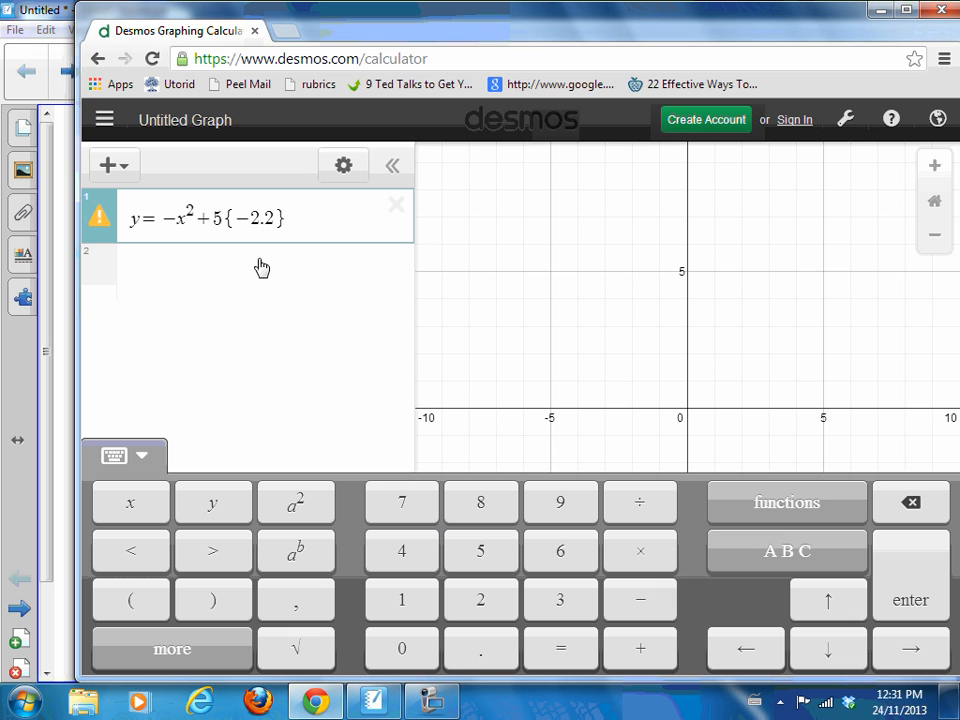
text(36<x)
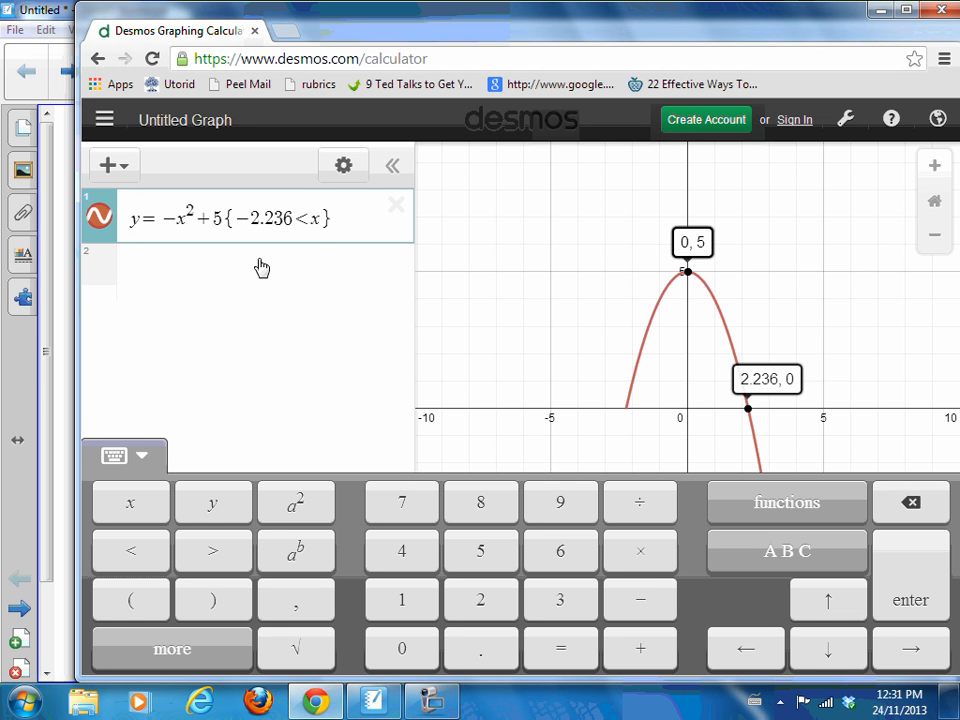
text(<0)
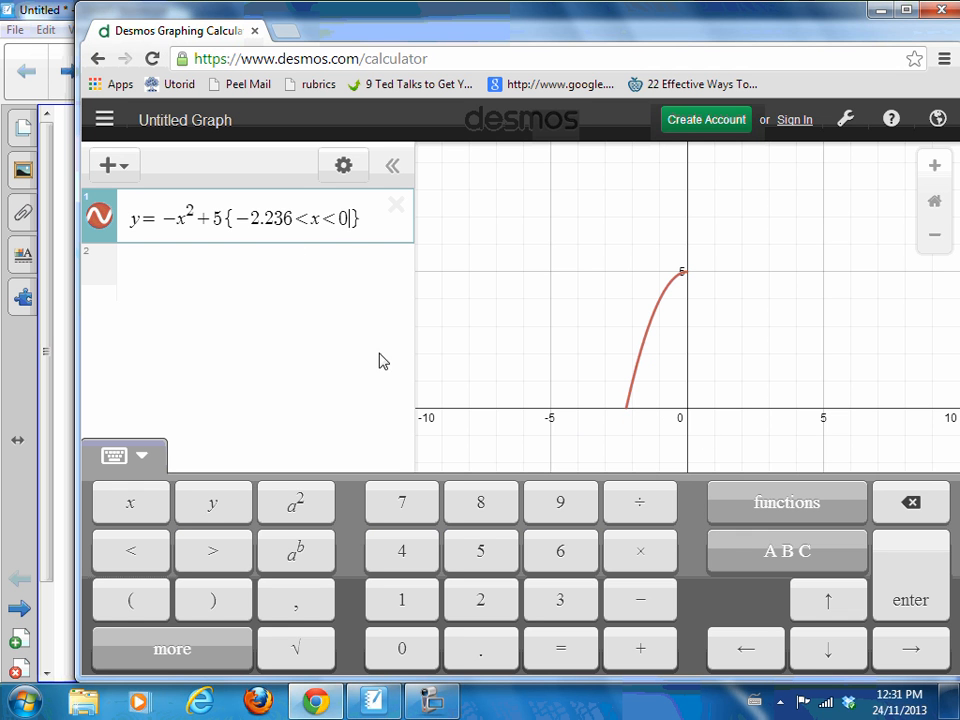
- Graph the upward-opening parabola y = x^2 - 5 as the second expression
click(197, 261)
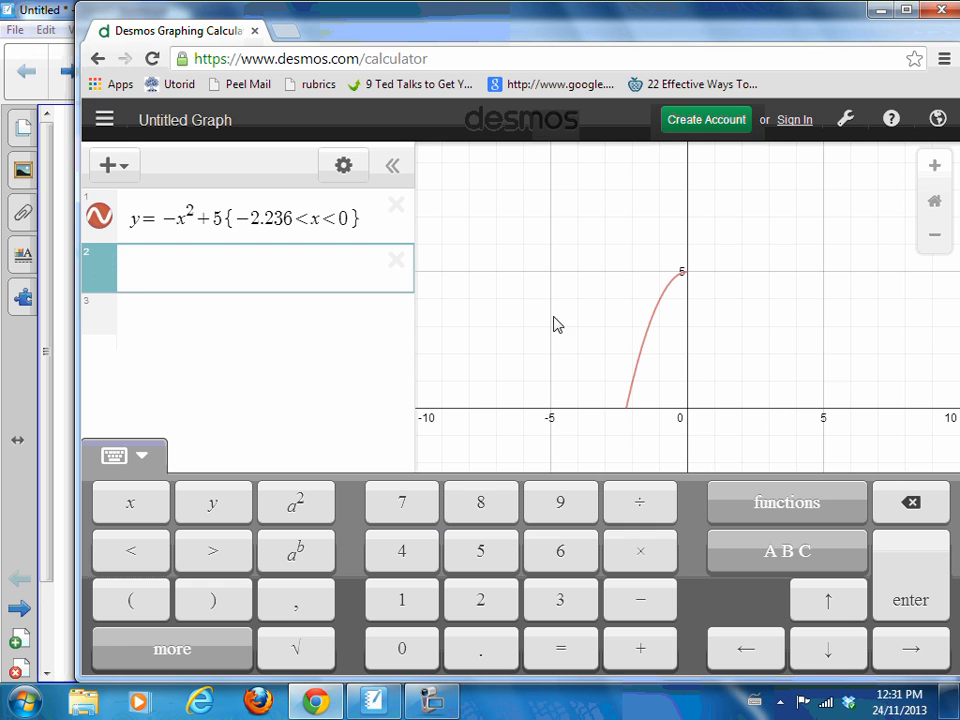
click(795, 308)
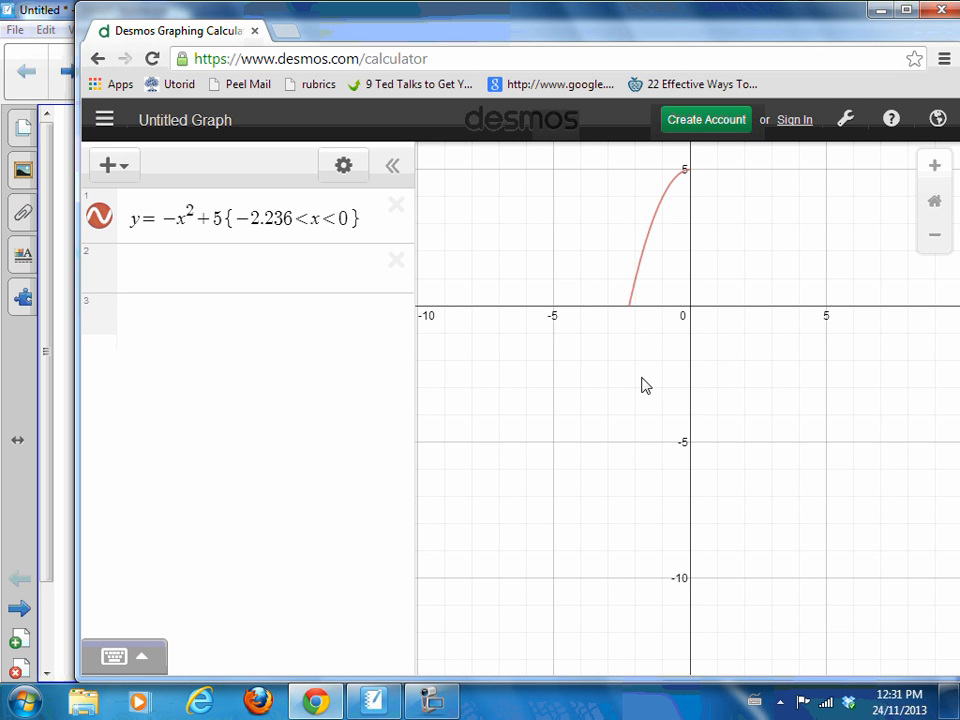
click(222, 261)
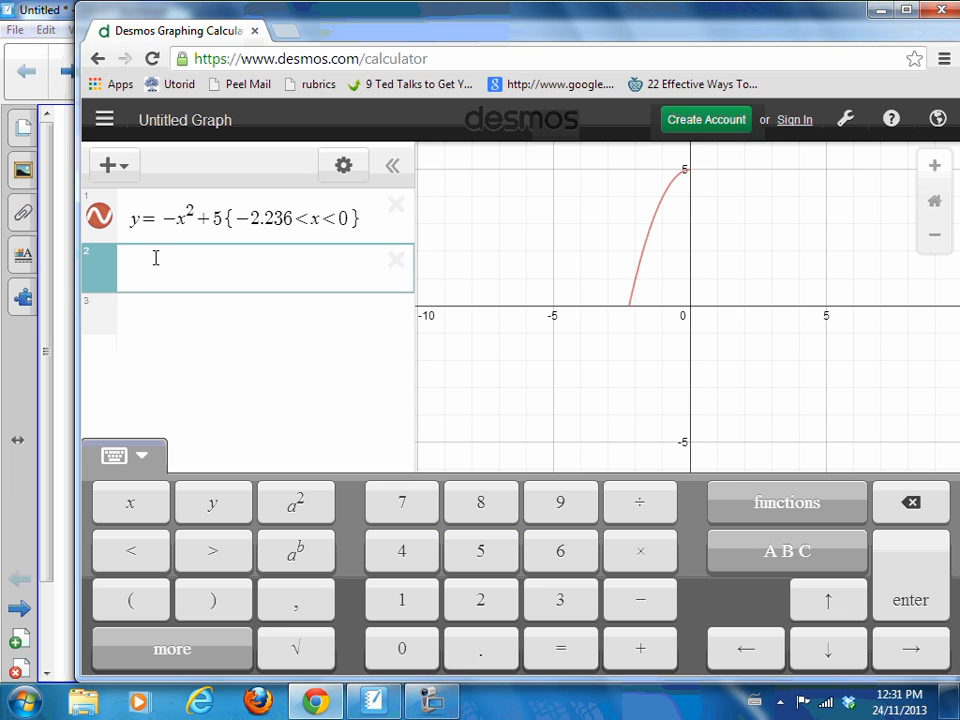
text(y=x^2)
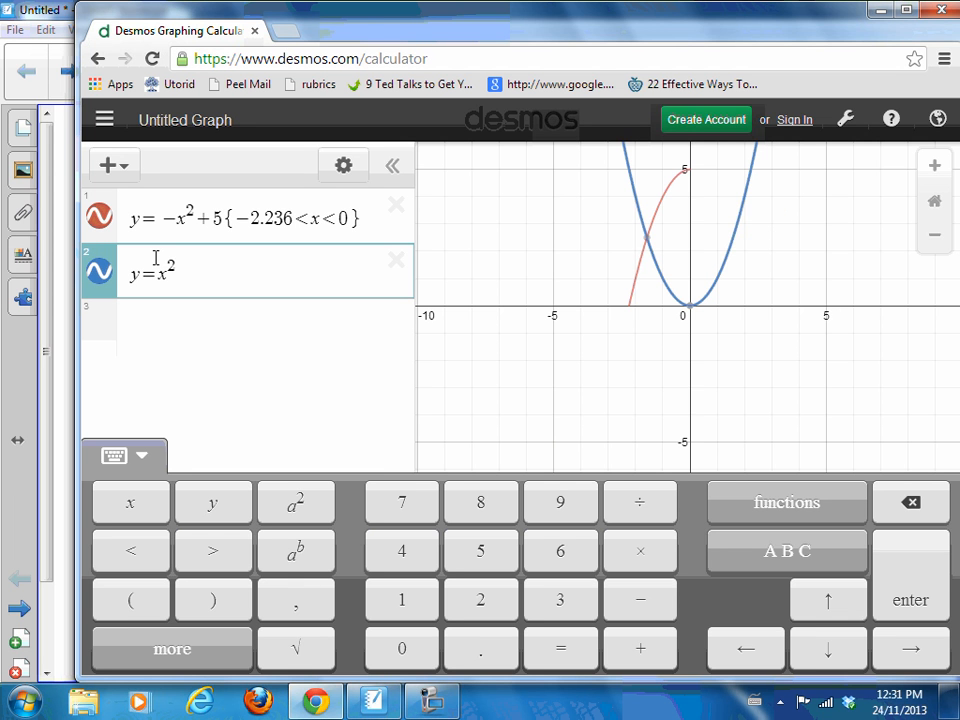
text(-5)
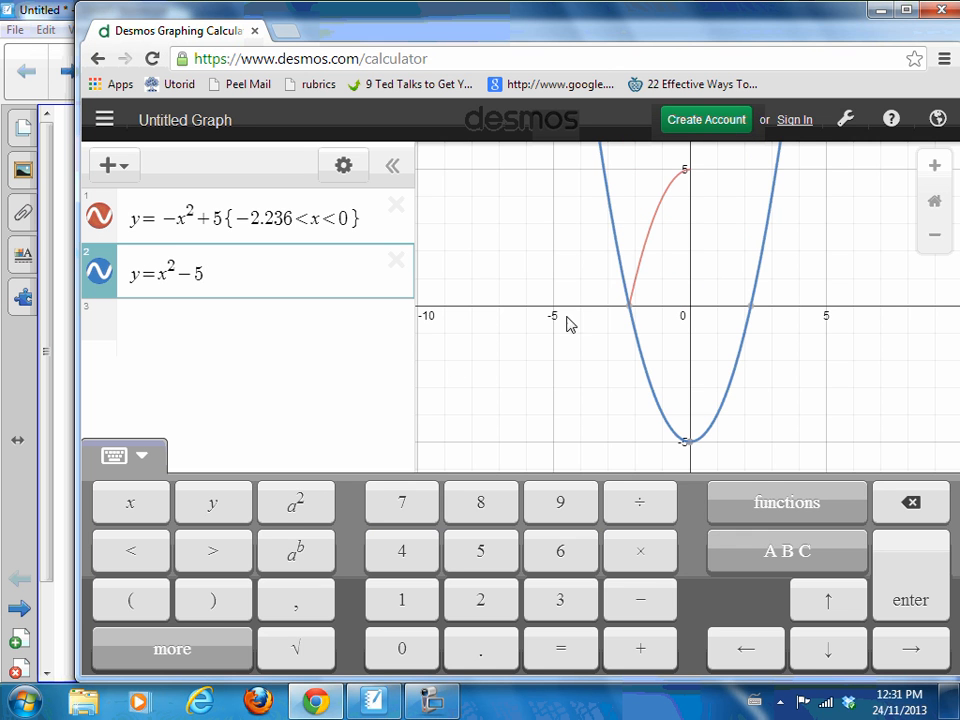
- Show the coordinates of the second parabola's negative x-intercept and vertex, and restrict its domain to {-2.236<x<0}
click(630, 310)
mouse_move(690, 448)
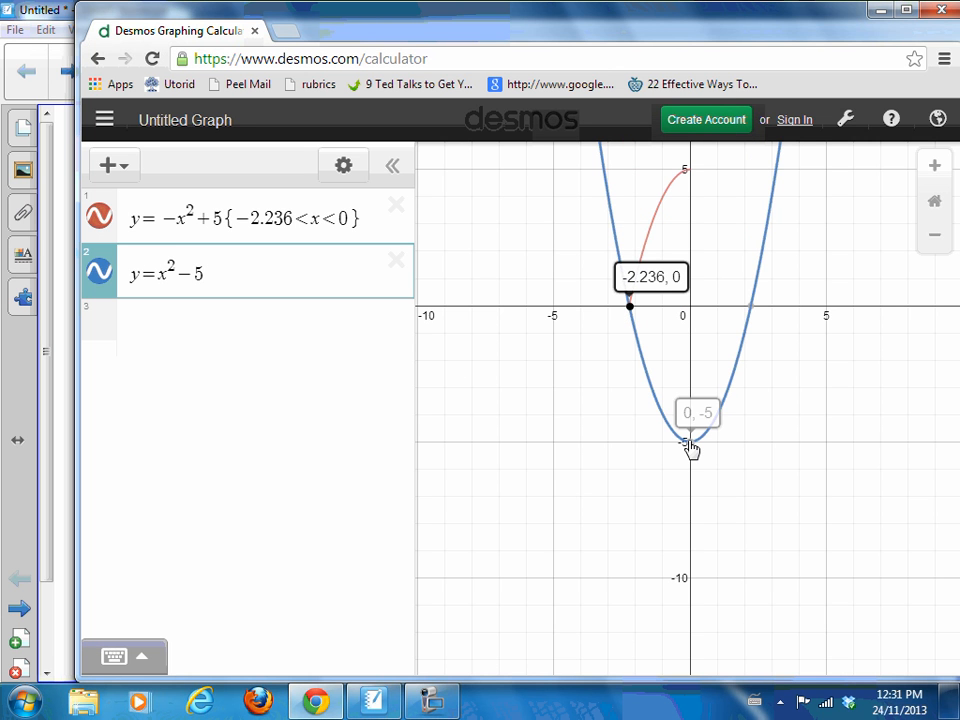
click(690, 446)
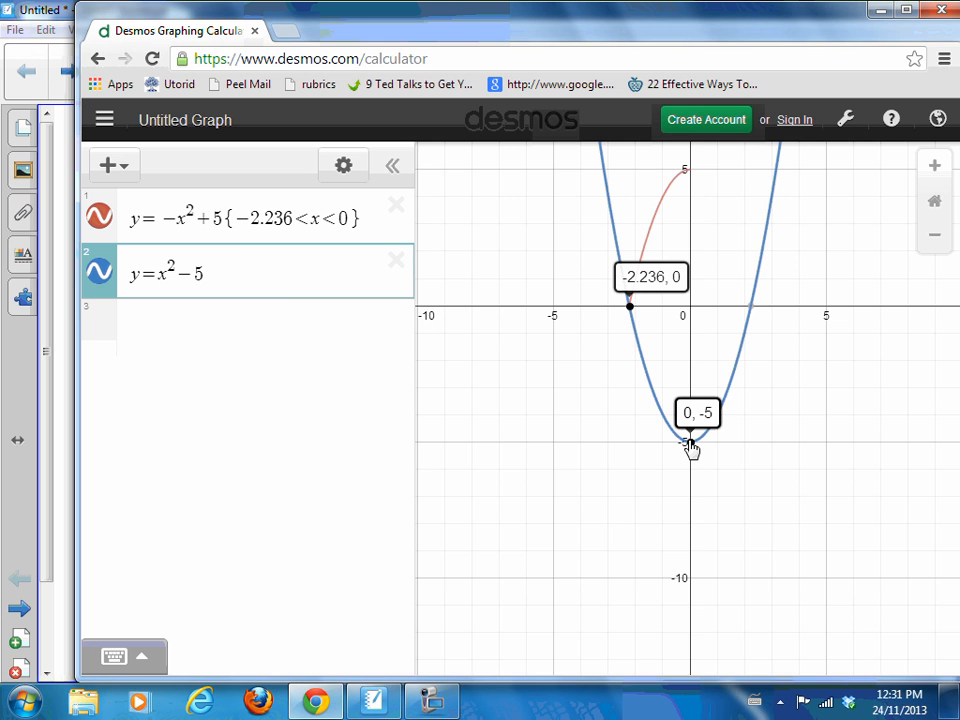
click(229, 270)
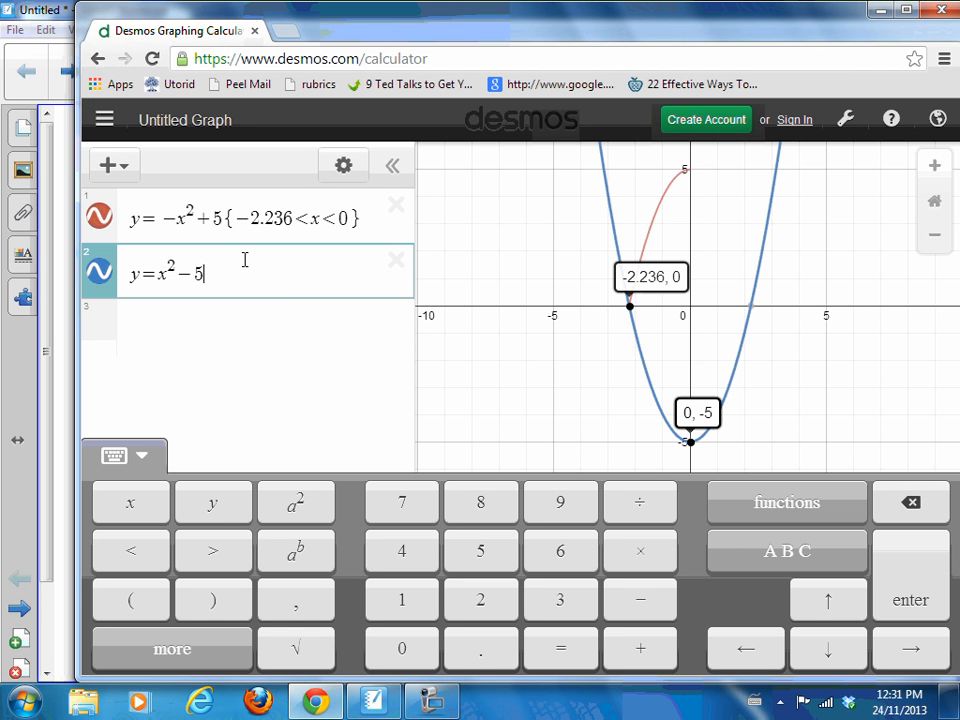
text({)
text(-)
text(2.)
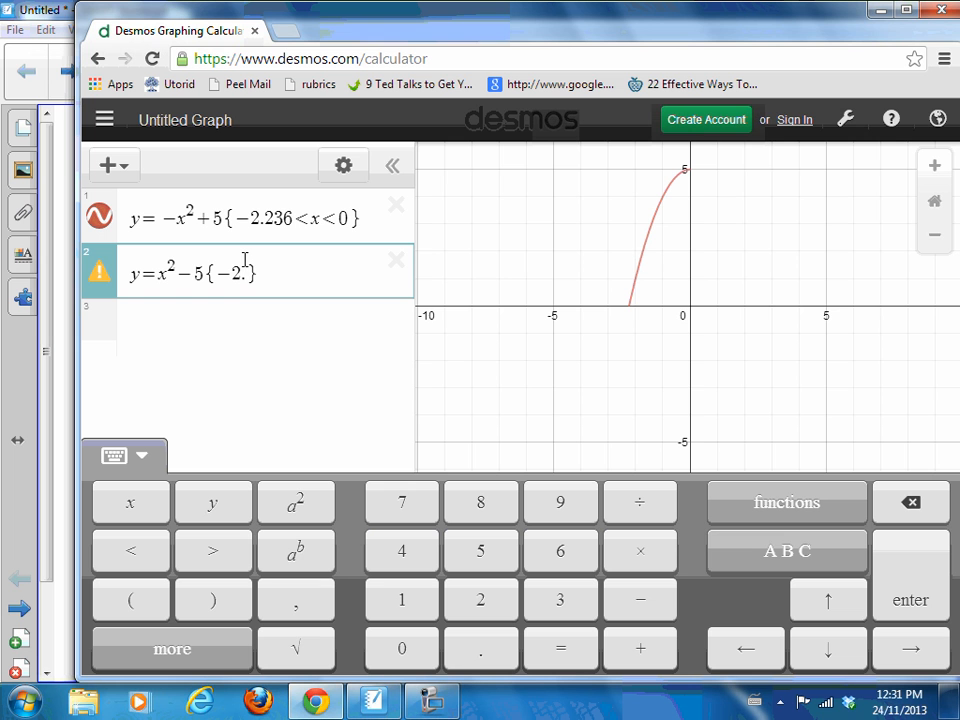
text(236<x<0)
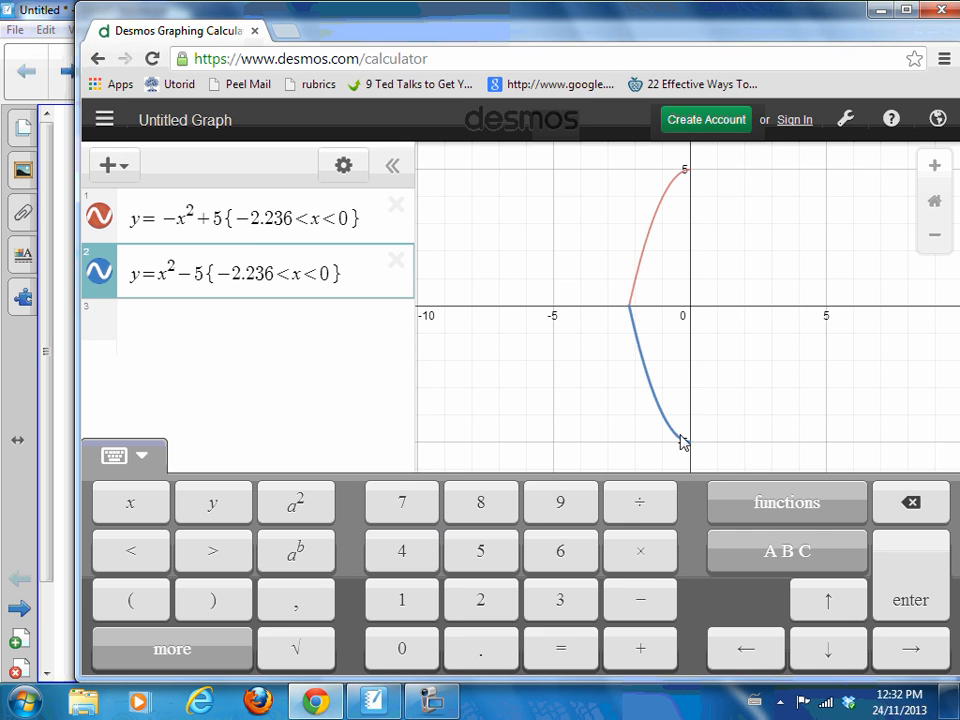
click(525, 272)
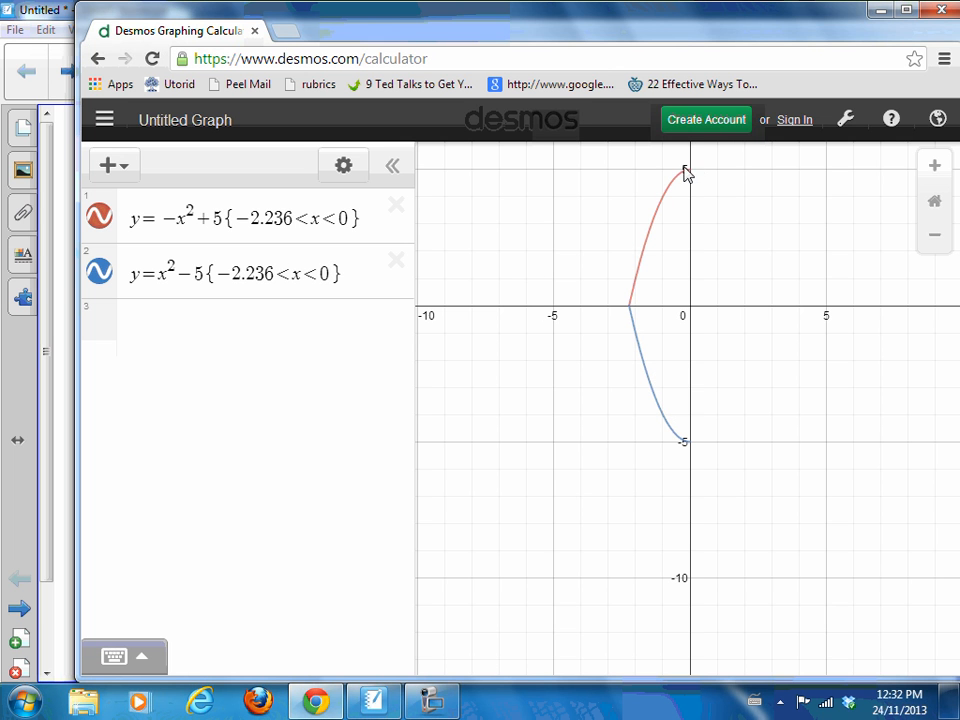
- Check the crescent drawing in SMART Notebook, return to Desmos, and graph y = -0.5x^2 + 5 as the third expression
click(62, 561)
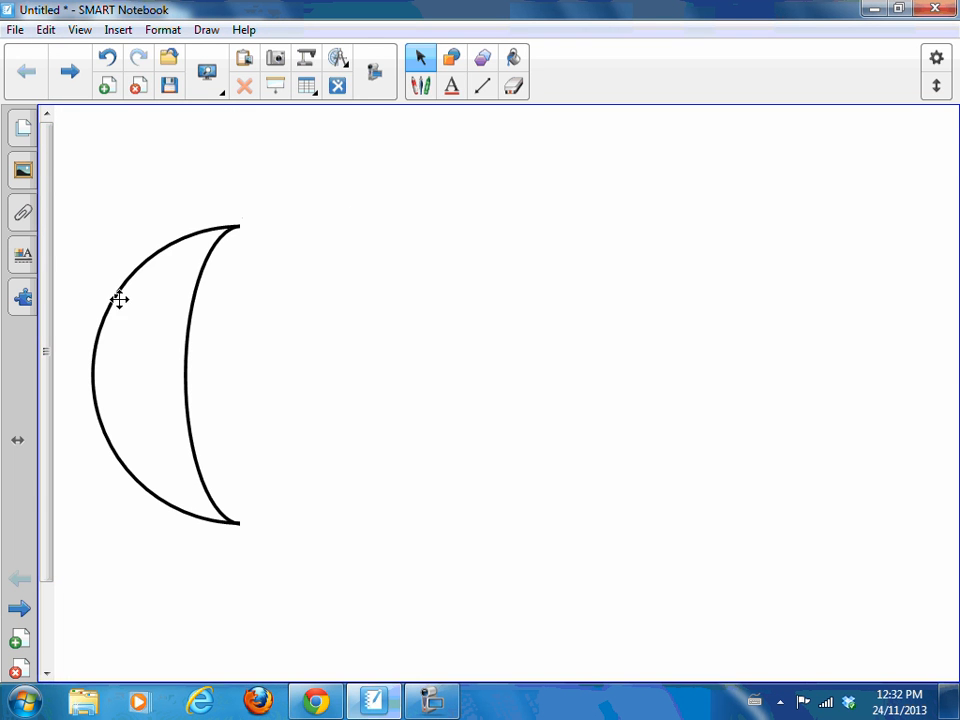
click(372, 700)
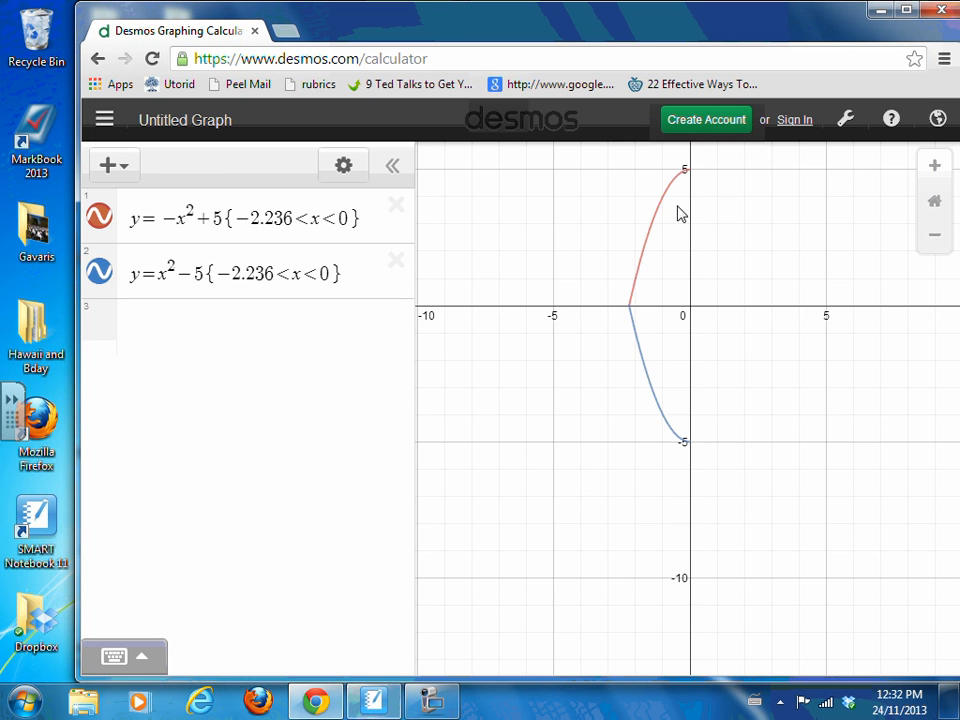
click(148, 318)
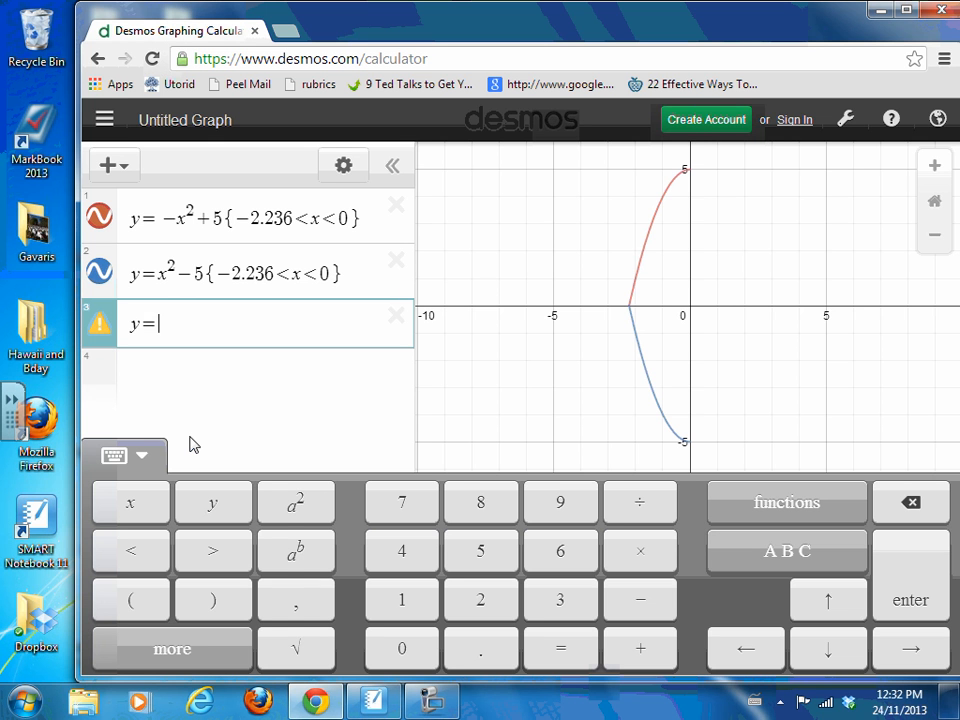
text(.5)
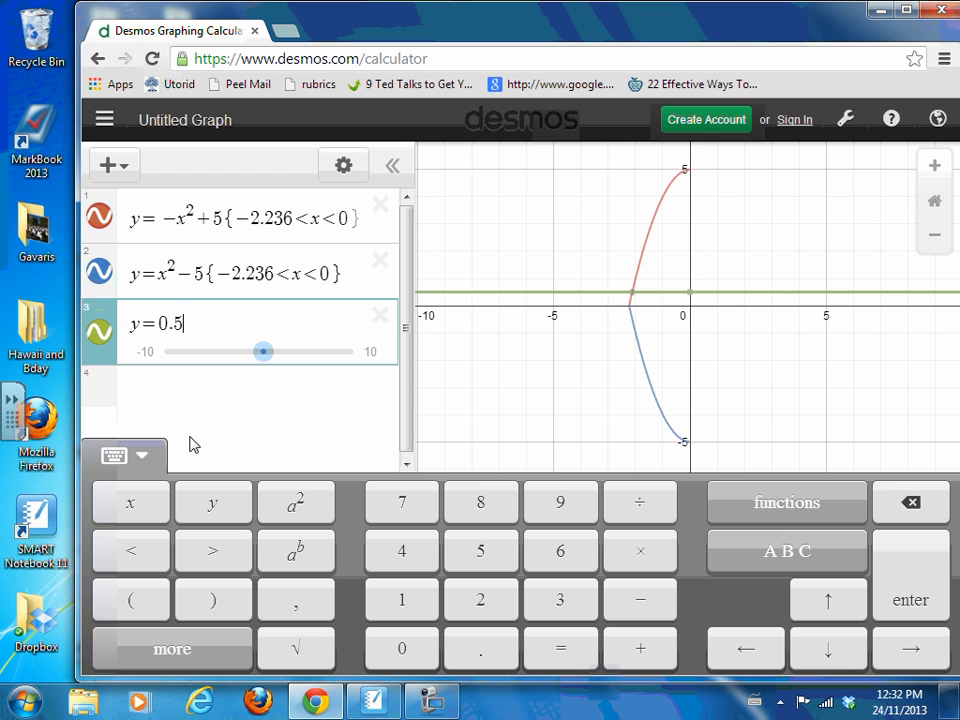
text(x^2)
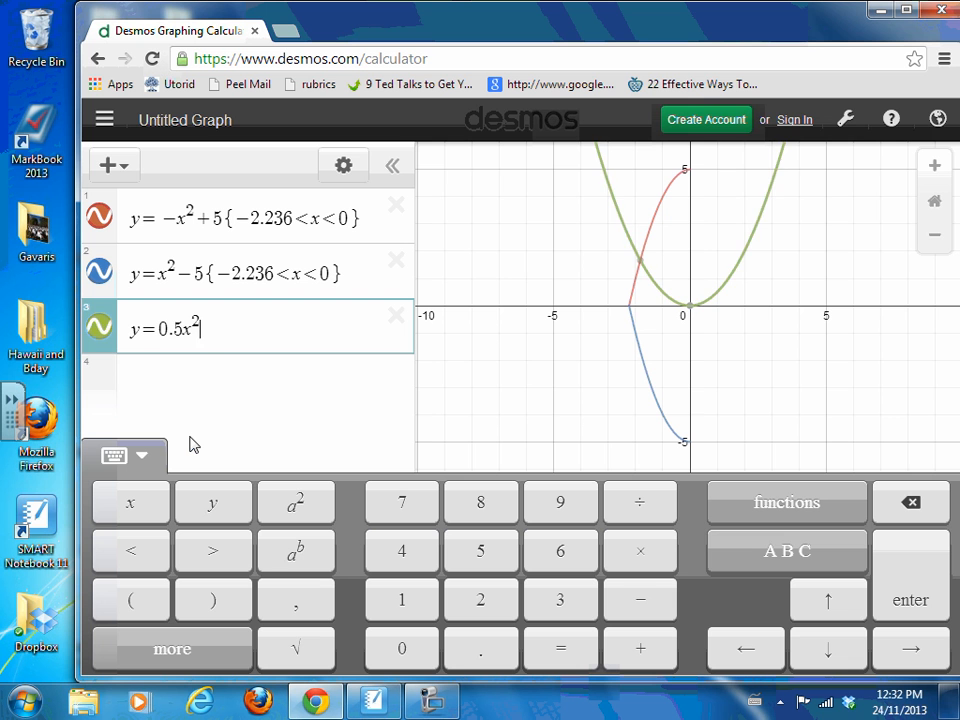
text(+5)
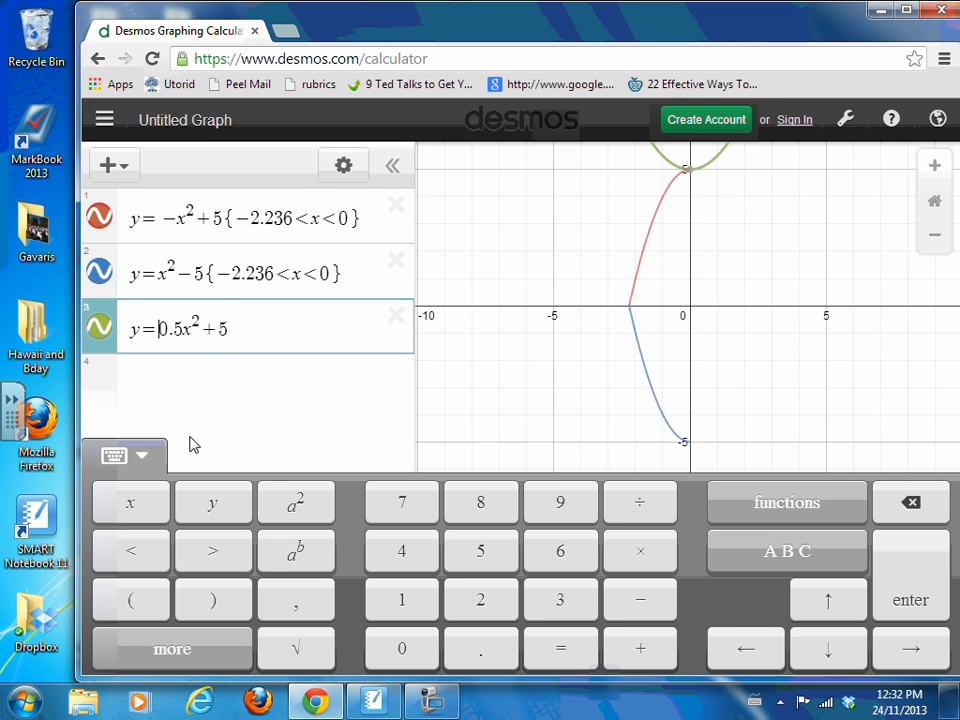
text(-)
- Widen the third parabola by changing its x^2 coefficient to -0.2
mouse_move(609, 316)
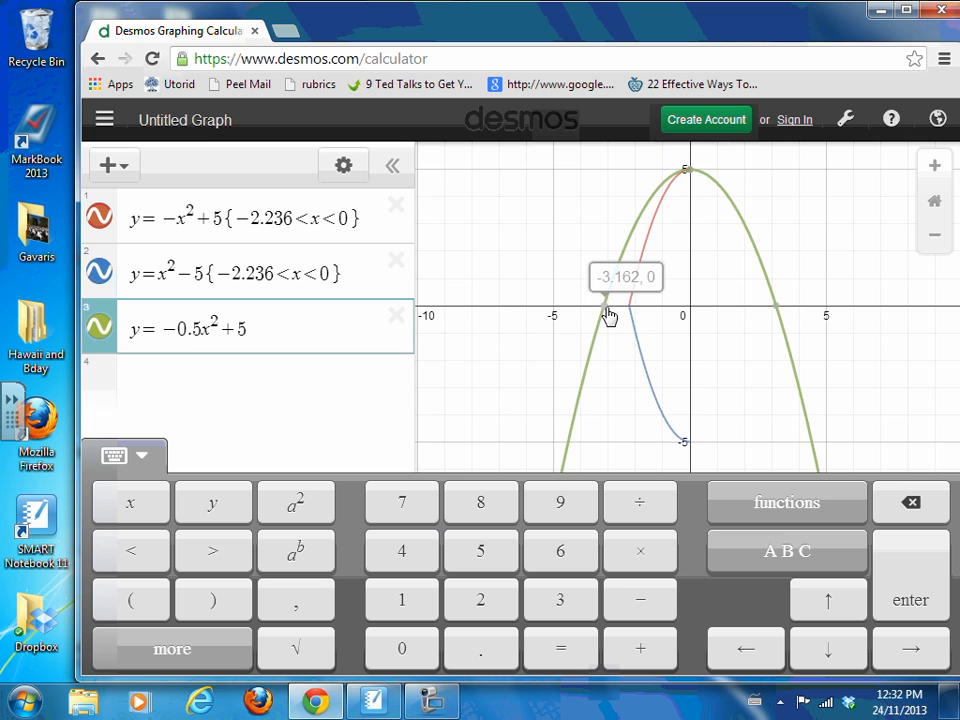
click(209, 334)
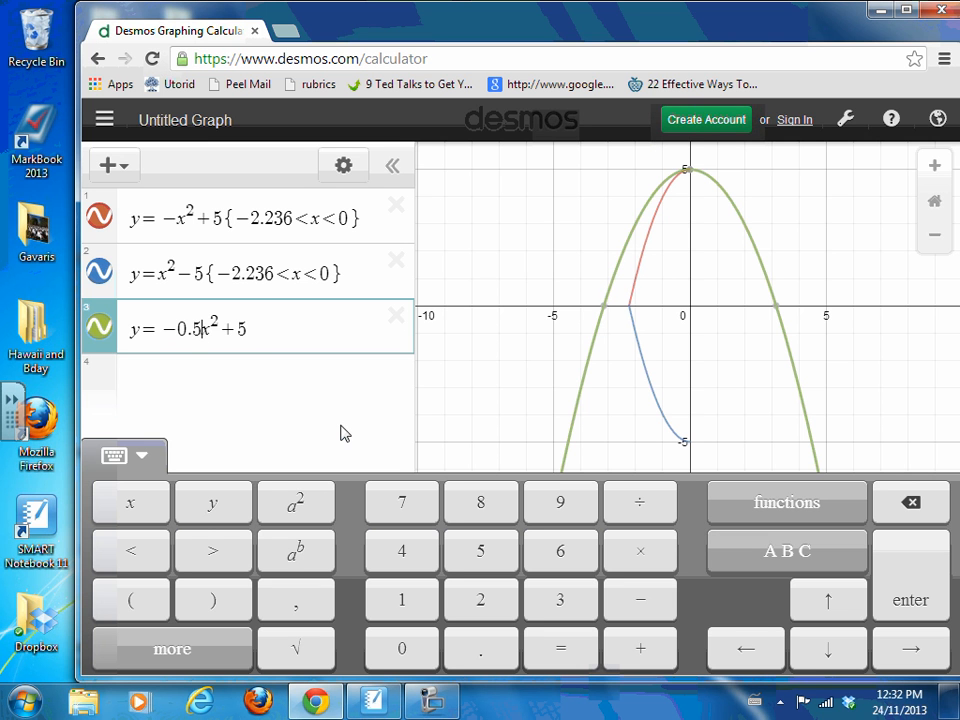
key(BackSpace)
text(2)
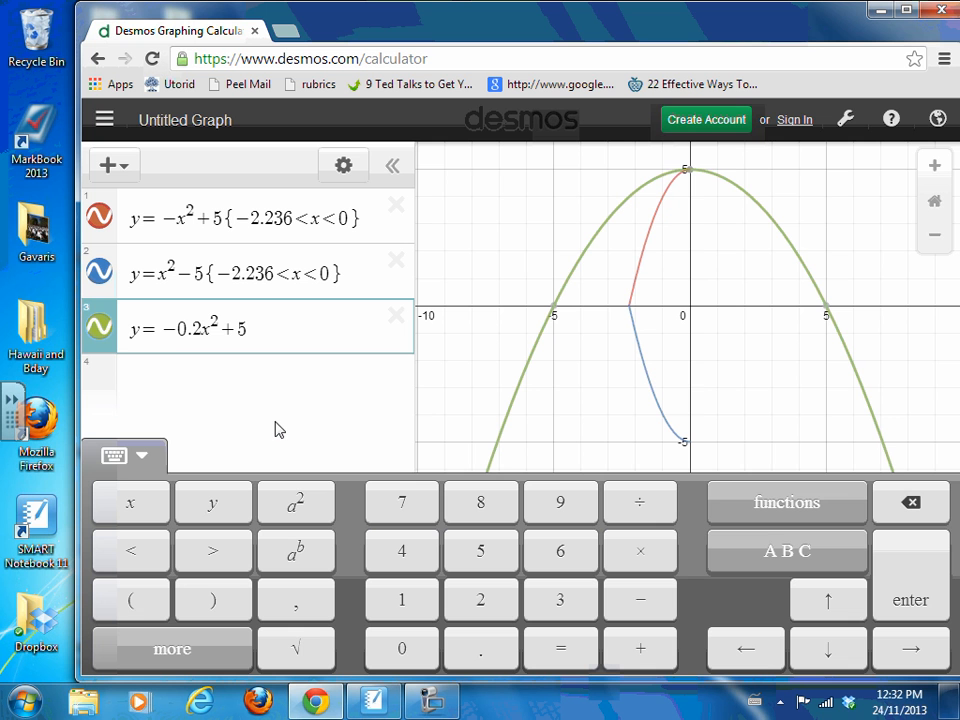
- Show the coordinates of the third parabola's negative x-intercept and vertex, and restrict its domain to {-5<x<0}
click(556, 310)
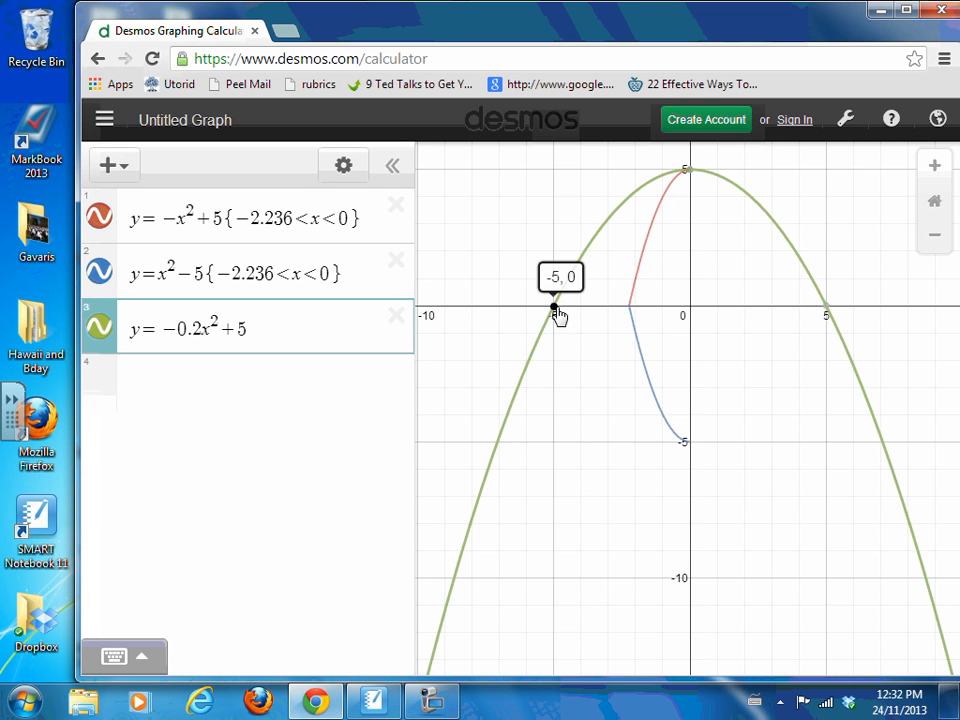
click(691, 172)
click(277, 331)
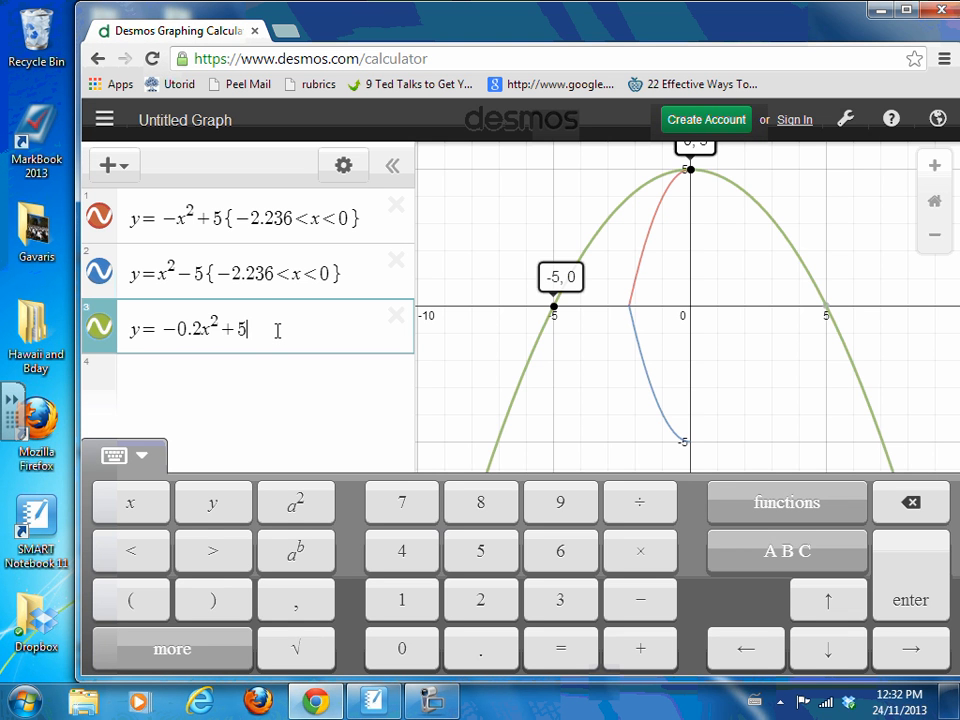
text({)
text(-5)
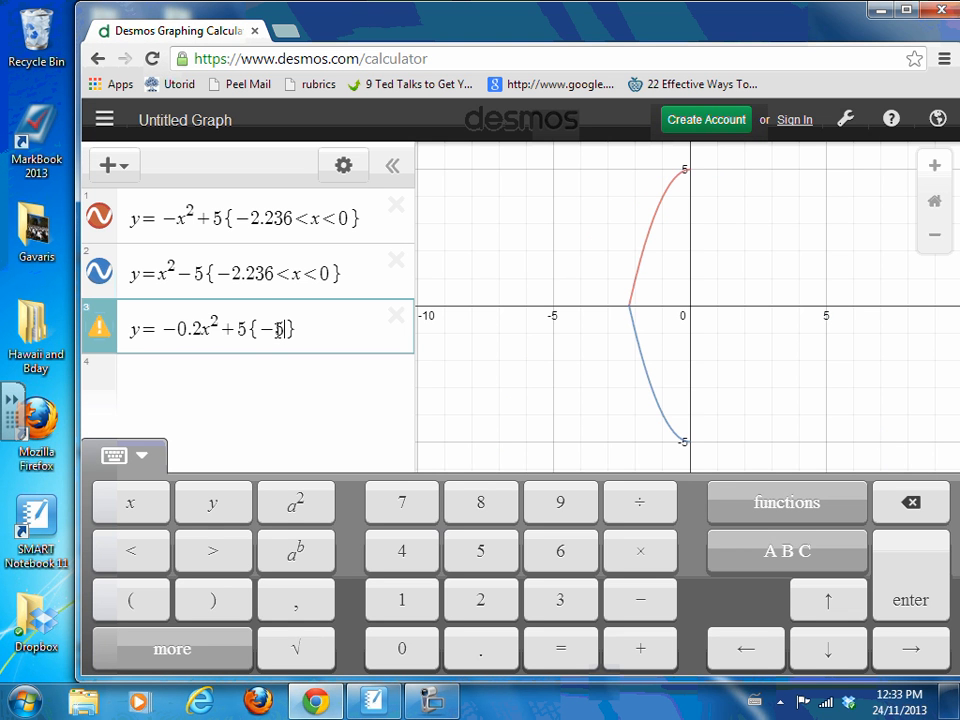
text(<x<0)
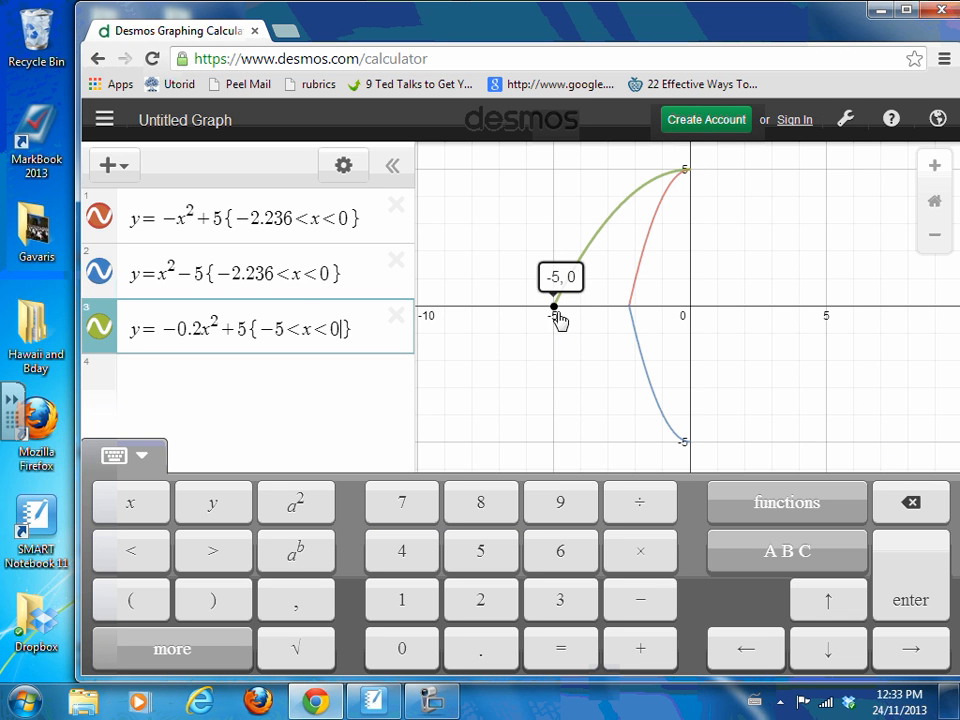
- Duplicate the third expression, including its restricted domain, as the fourth expression
click(172, 378)
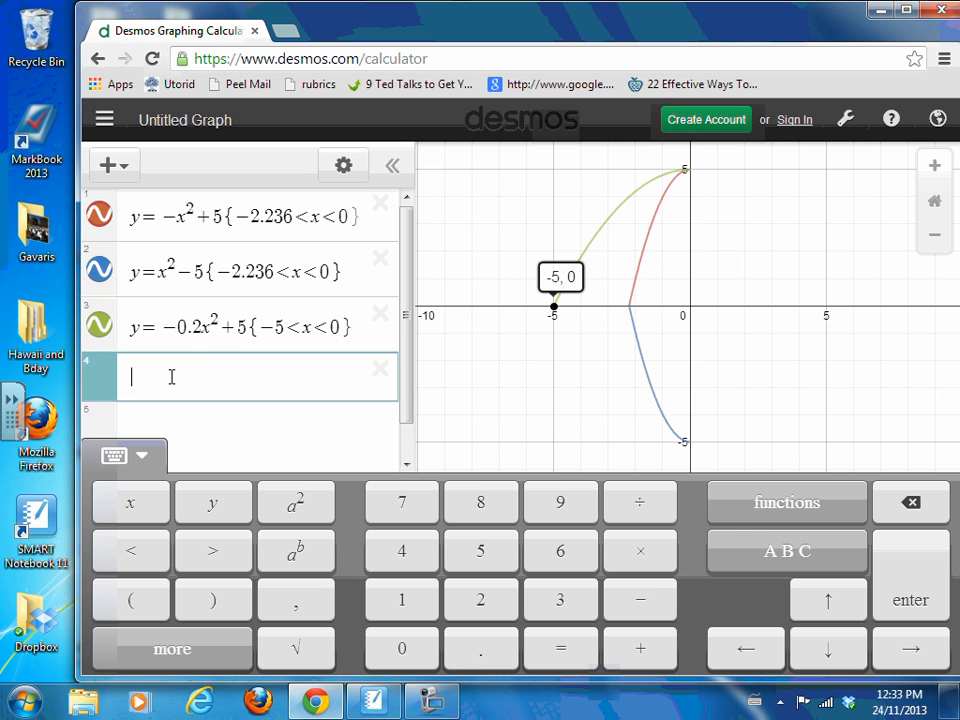
drag(136, 327, 358, 326)
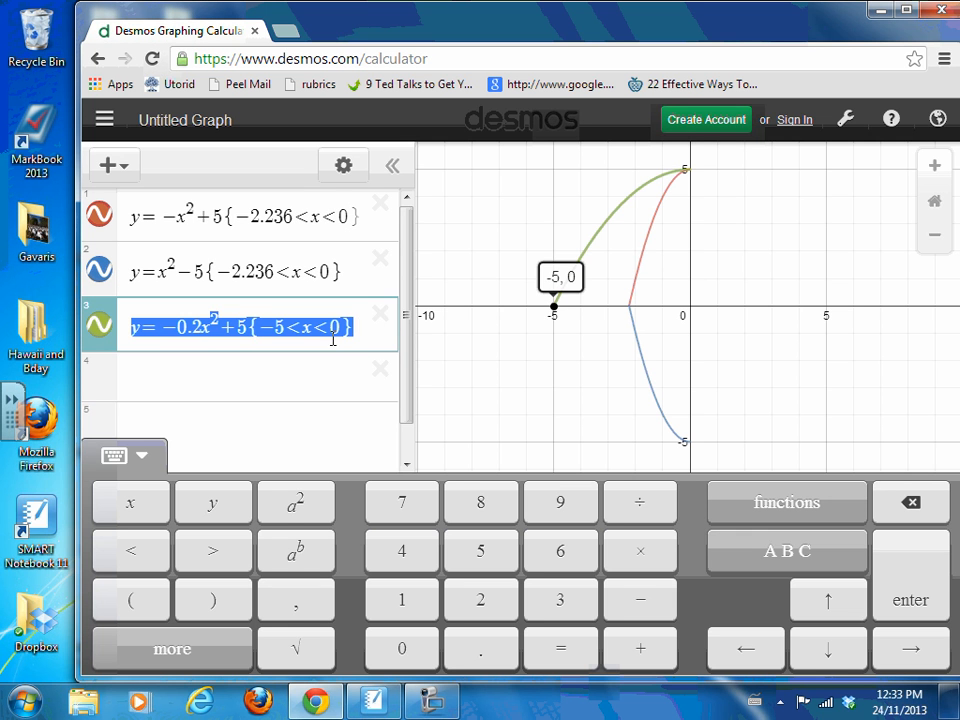
click(217, 388)
text(y=-0.2x^2+5{-5<x<0})
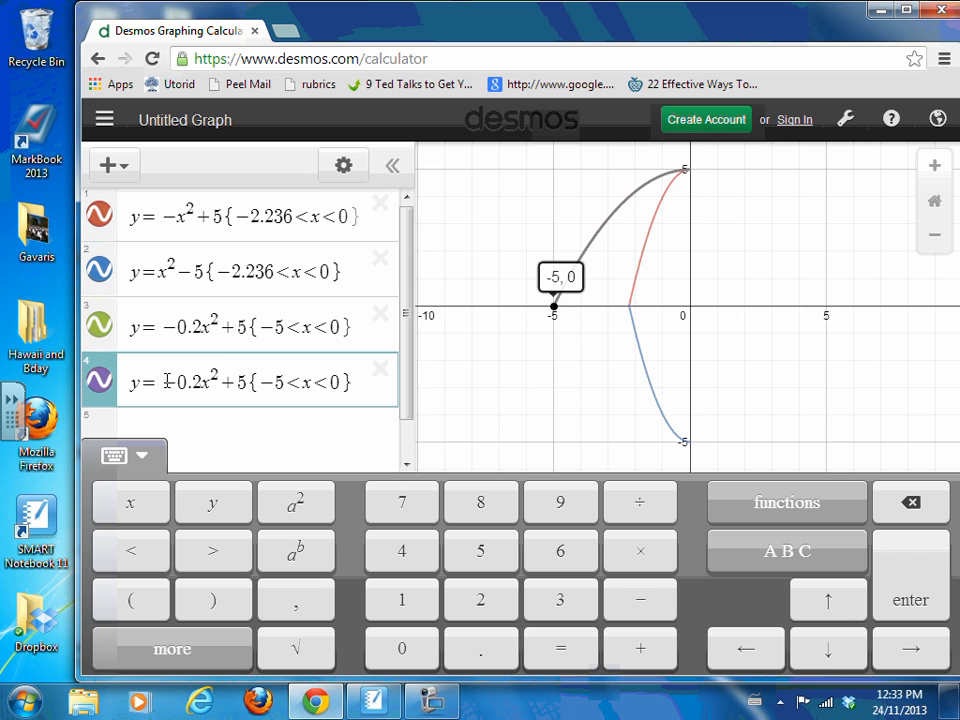
- Reflect the copied parabola below the x-axis by changing the fourth expression to y = 0.2x^2 - 5{-5<x<0}
key(BackSpace)
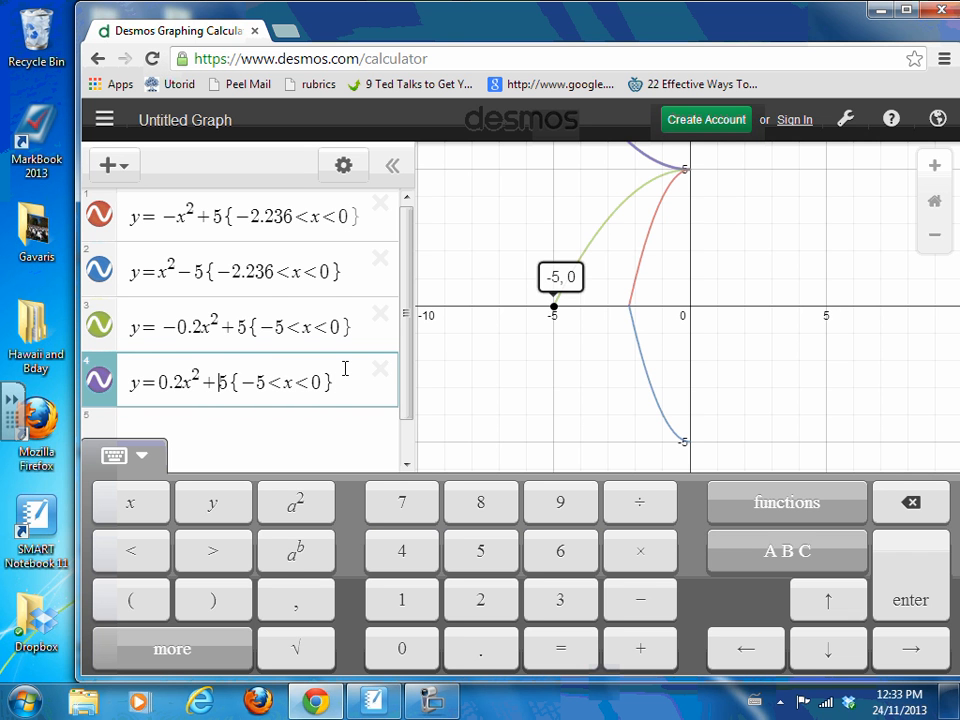
key(BackSpace)
text(-)
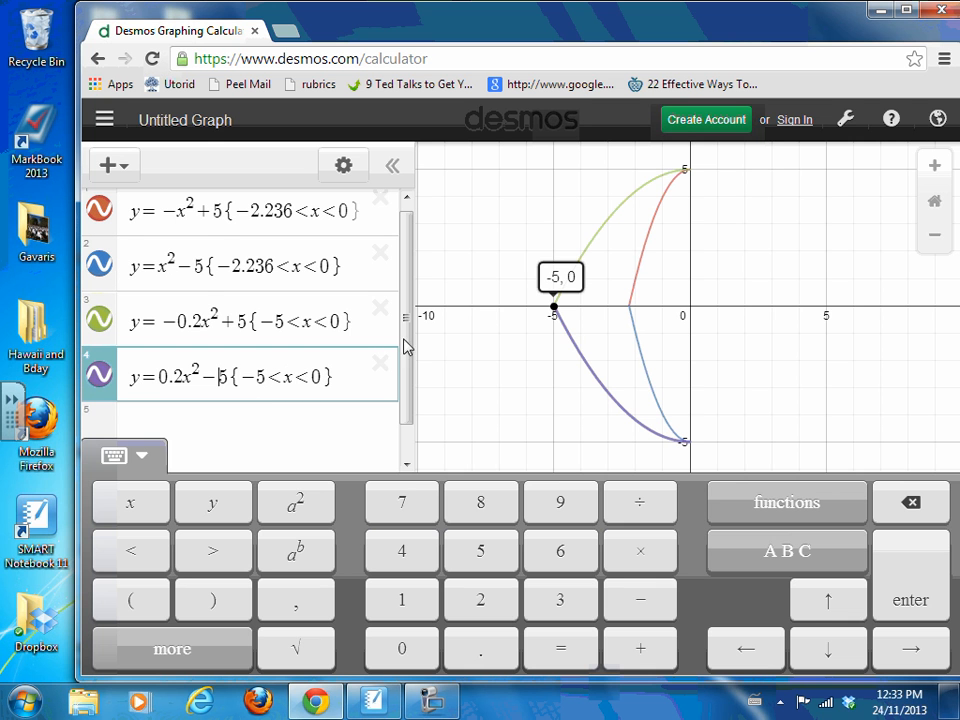
click(822, 241)
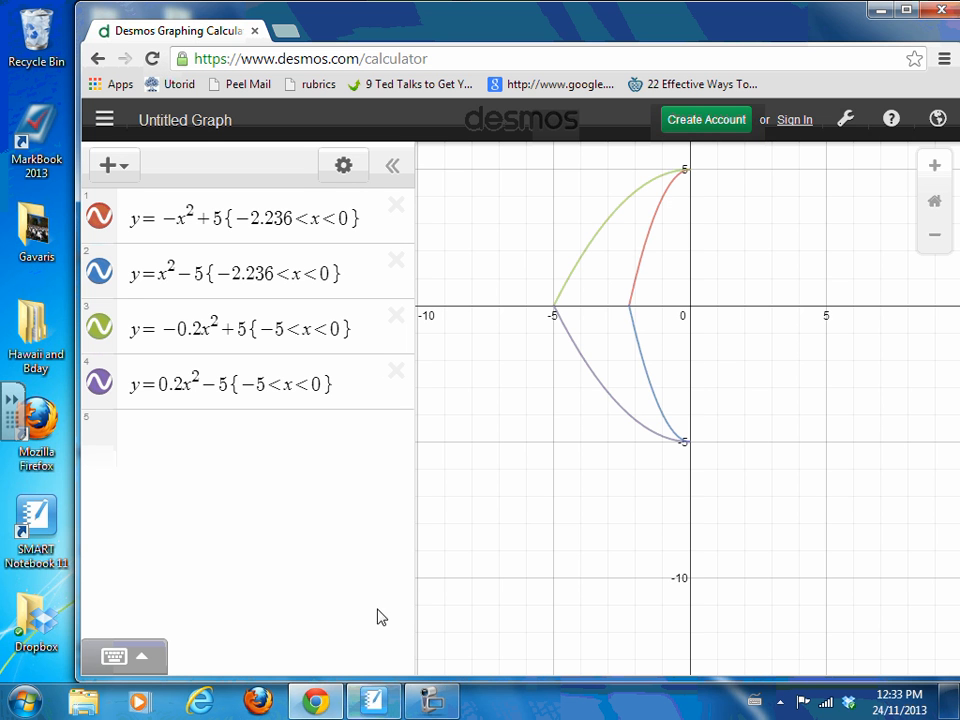
- Compare the crescent drawing in SMART Notebook with the Desmos graph, and select the third parabola in Desmos
click(372, 703)
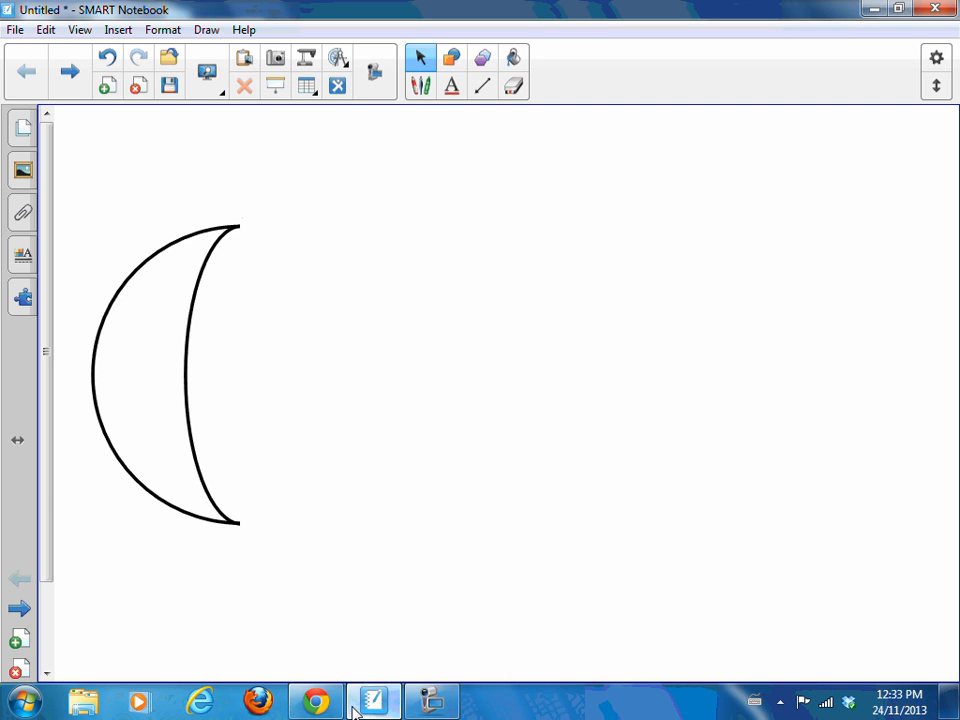
click(315, 703)
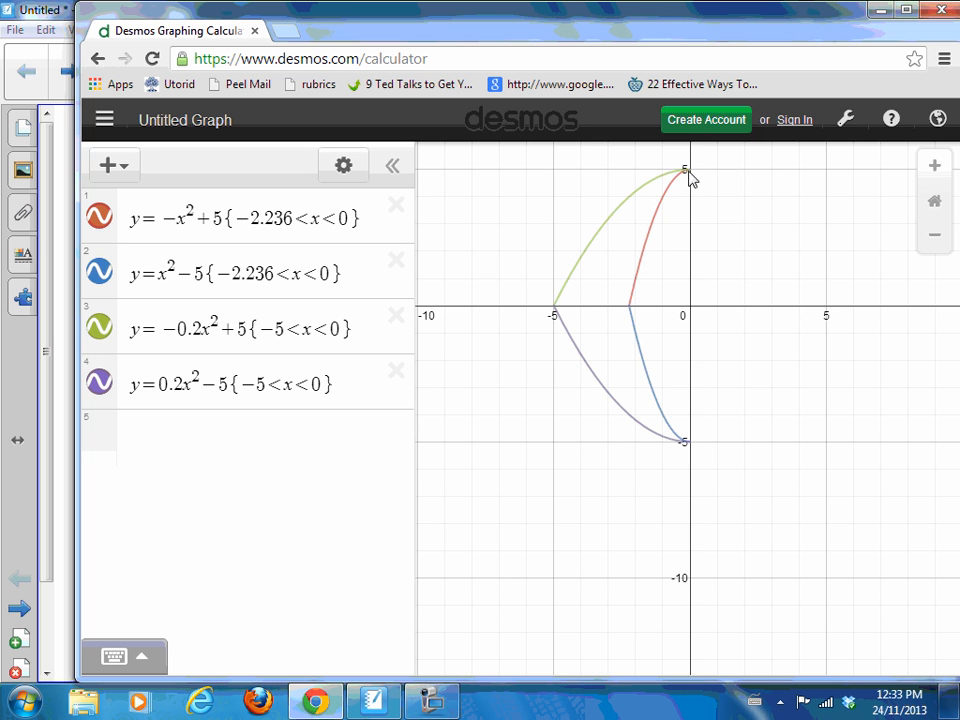
click(624, 207)
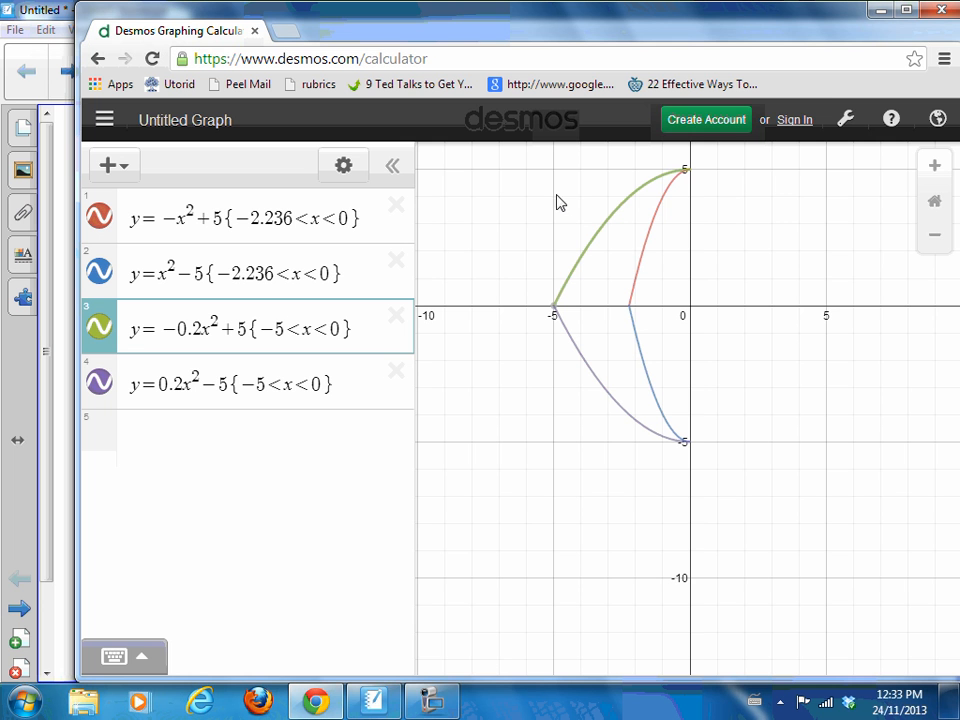
- Switch to SMART Notebook, choose the solid red pen, and check the upper vertex in Desmos before returning to the notebook
mouse_move(375, 709)
click(316, 701)
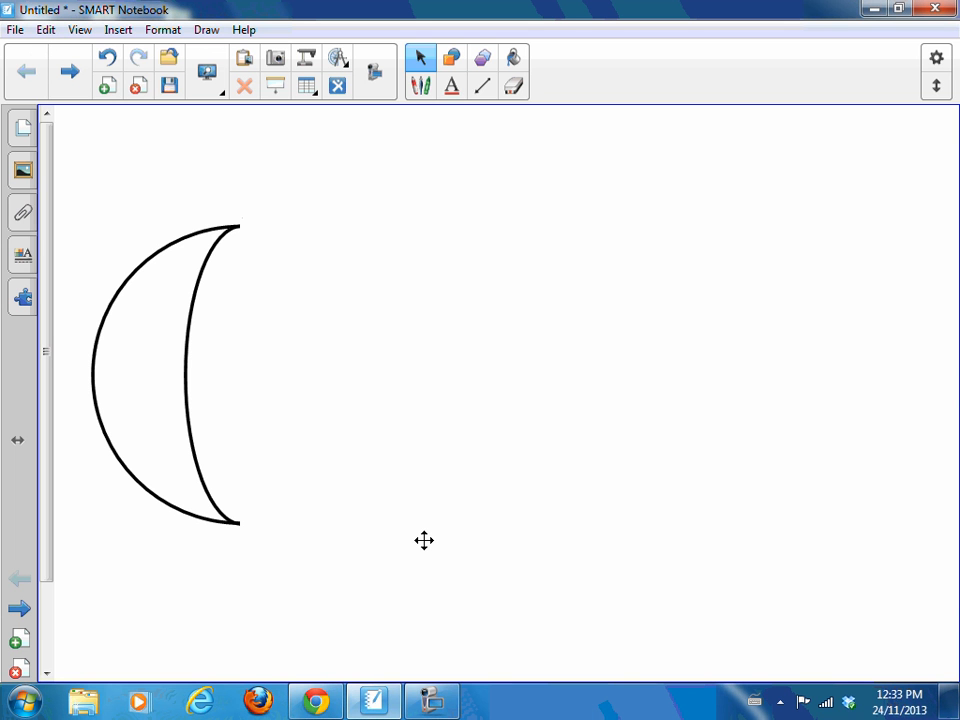
click(427, 93)
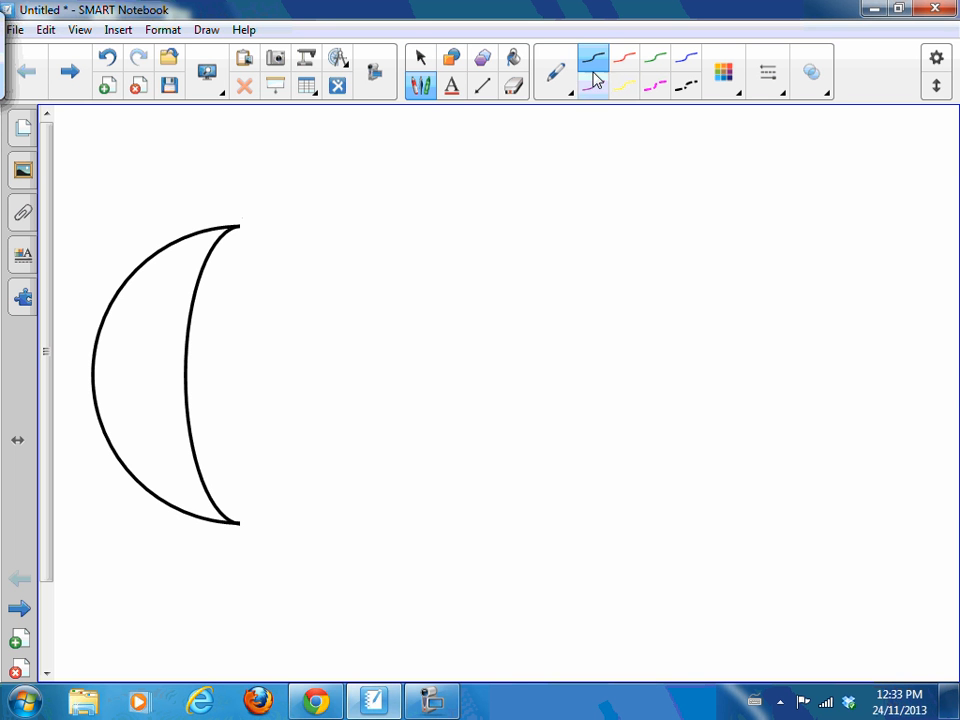
click(623, 62)
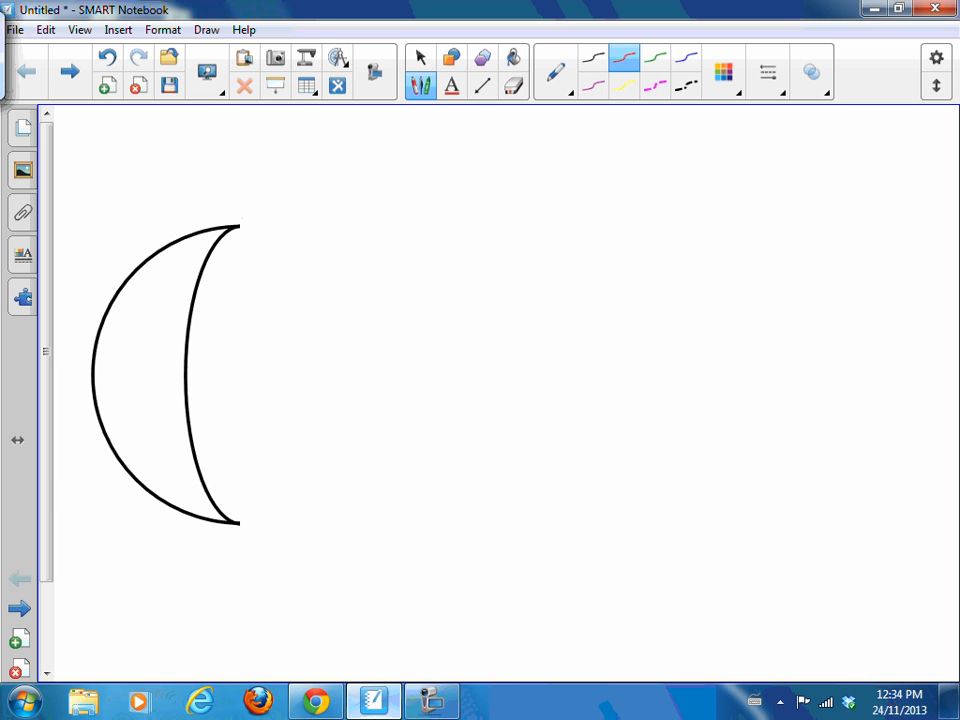
click(333, 703)
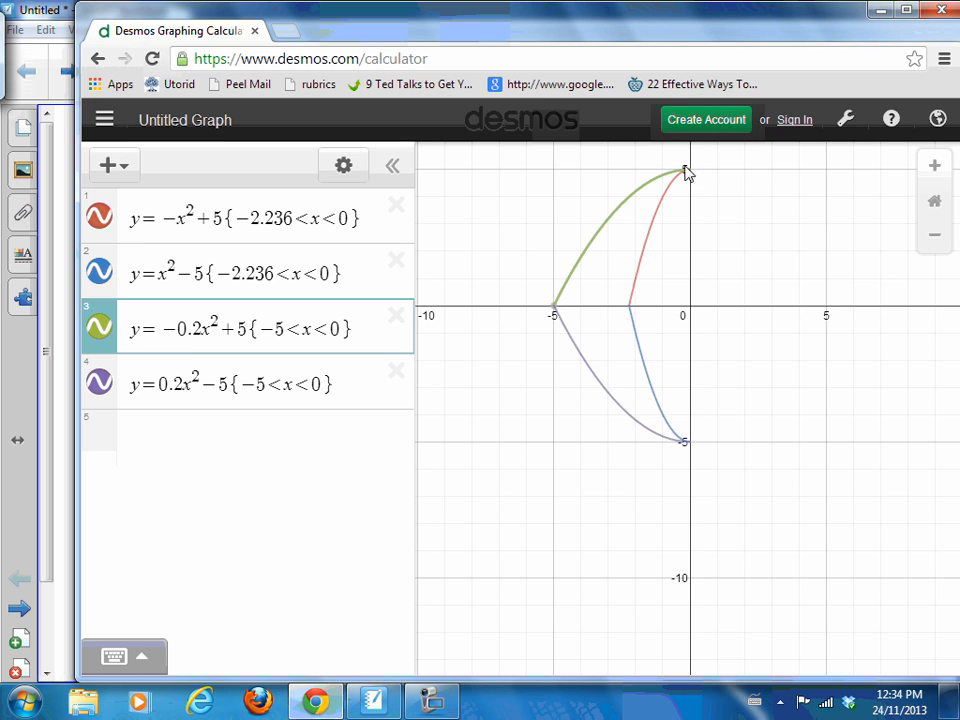
click(330, 702)
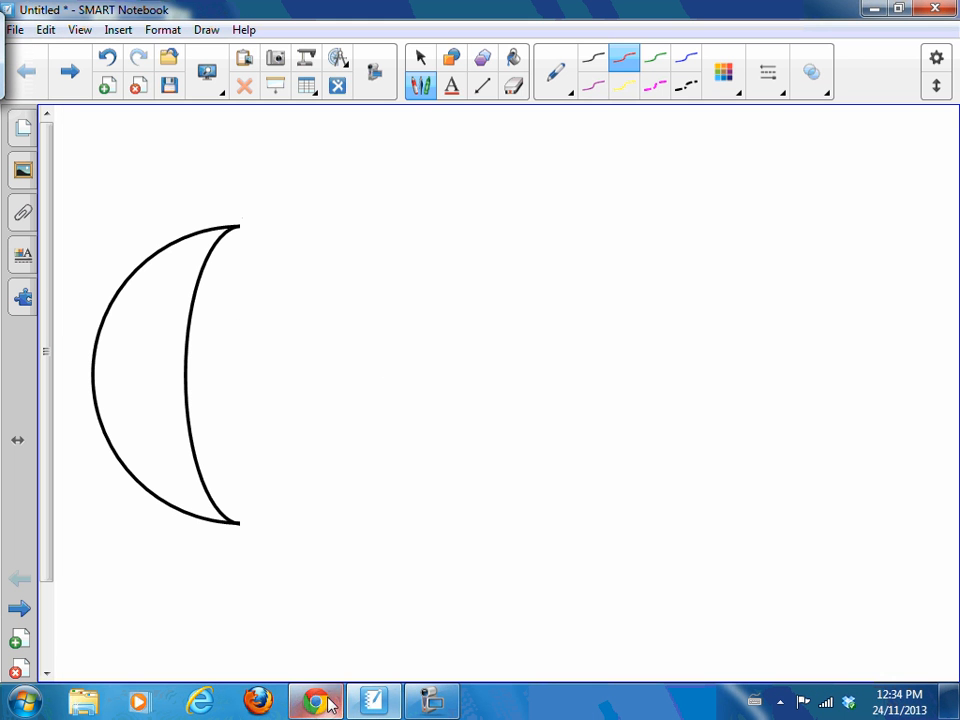
- Handwrite the vertex-form equation y = a(x - 0)^2 + 5 in red beside the crescent drawing
mouse_move(356, 188)
mouse_down()
mouse_move(369, 212)
mouse_move(362, 246)
mouse_up()
drag(389, 200, 411, 200)
mouse_move(387, 214)
mouse_down()
mouse_move(450, 190)
mouse_move(450, 224)
mouse_up()
drag(478, 158, 470, 226)
mouse_move(488, 184)
mouse_down()
mouse_move(511, 206)
mouse_move(489, 208)
mouse_move(539, 193)
mouse_up()
mouse_move(566, 176)
mouse_down()
mouse_move(554, 196)
mouse_move(568, 178)
mouse_up()
drag(589, 168, 598, 210)
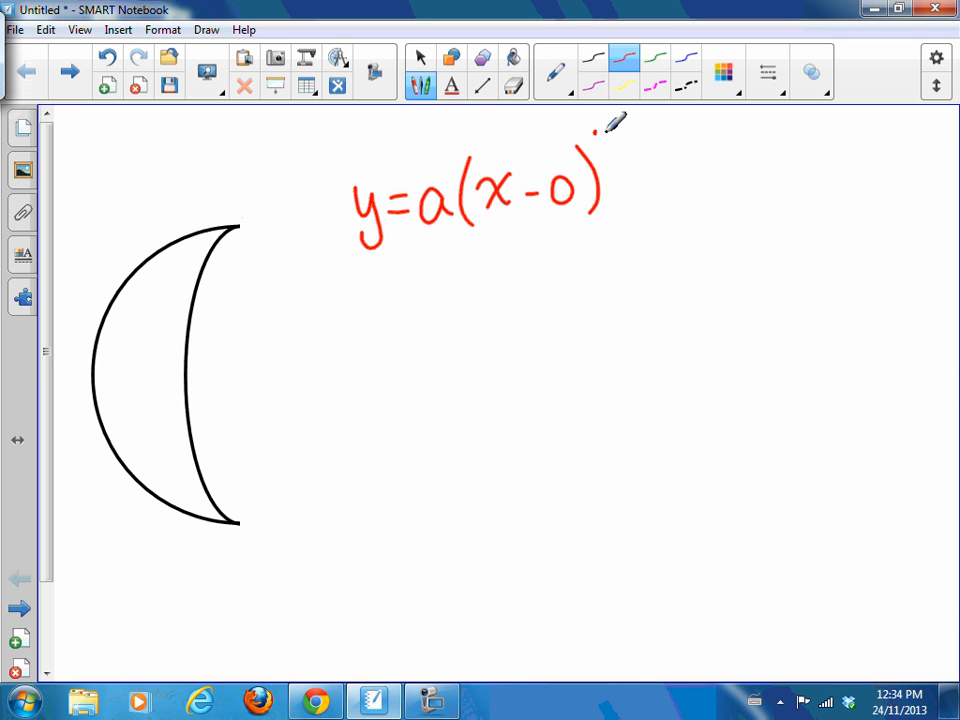
mouse_move(599, 138)
mouse_down()
mouse_move(636, 206)
mouse_move(651, 190)
mouse_move(657, 208)
mouse_up()
drag(662, 168, 692, 166)
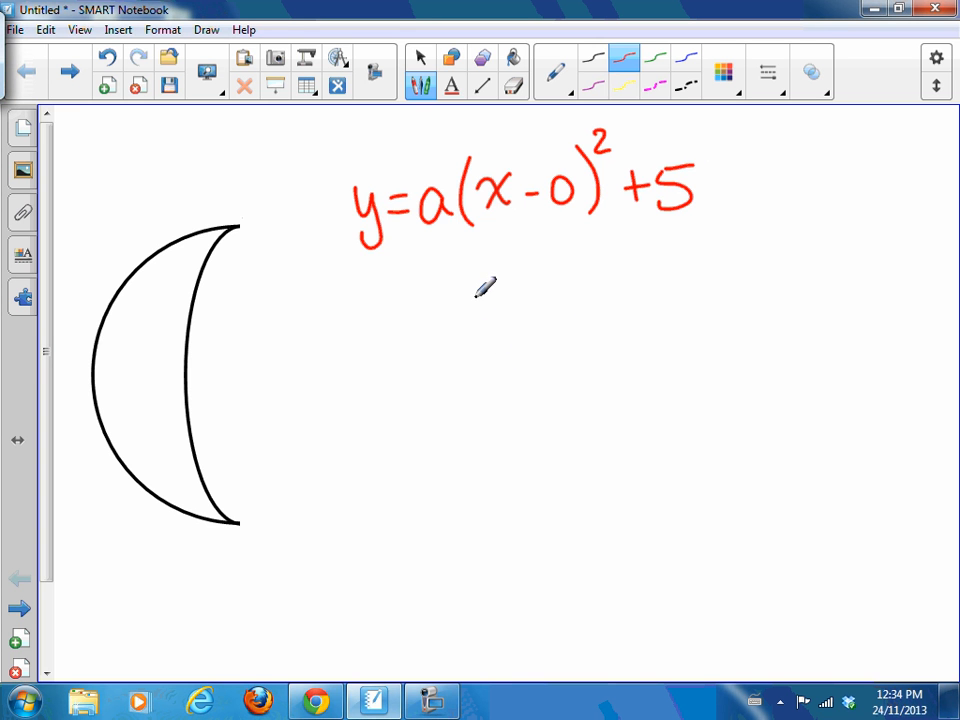
- Handwrite the simplified equation y = a(x)^2 + 5 below the first equation
drag(367, 300, 366, 365)
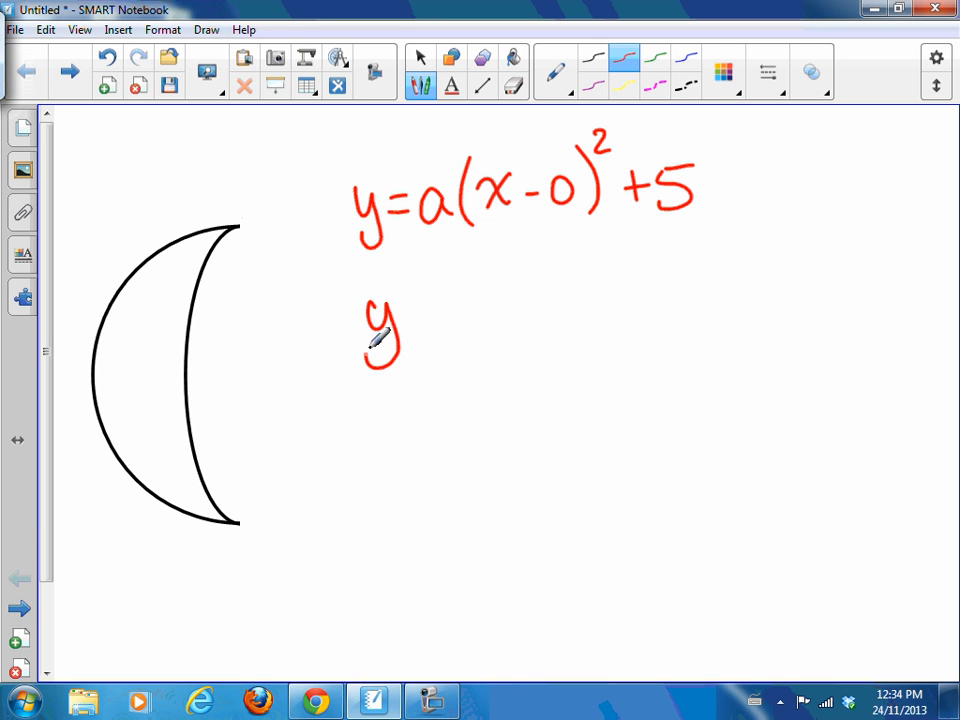
mouse_move(408, 314)
mouse_down()
mouse_move(424, 311)
mouse_move(433, 326)
mouse_move(470, 320)
mouse_move(480, 342)
mouse_up()
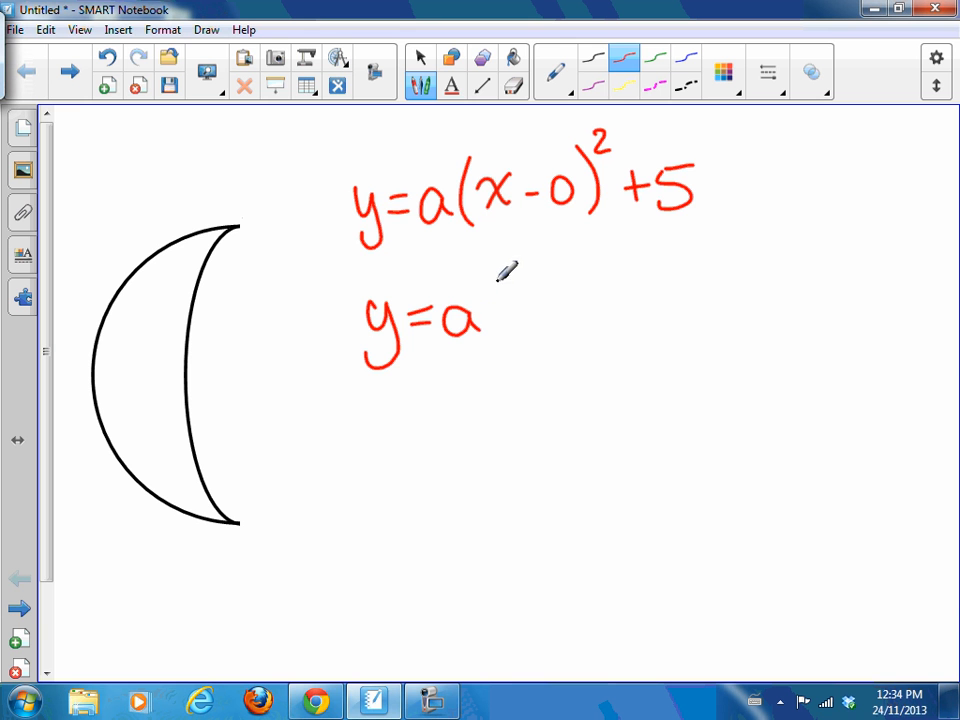
mouse_move(512, 302)
mouse_down()
mouse_move(506, 340)
mouse_move(534, 332)
mouse_move(505, 336)
mouse_up()
drag(550, 290, 552, 330)
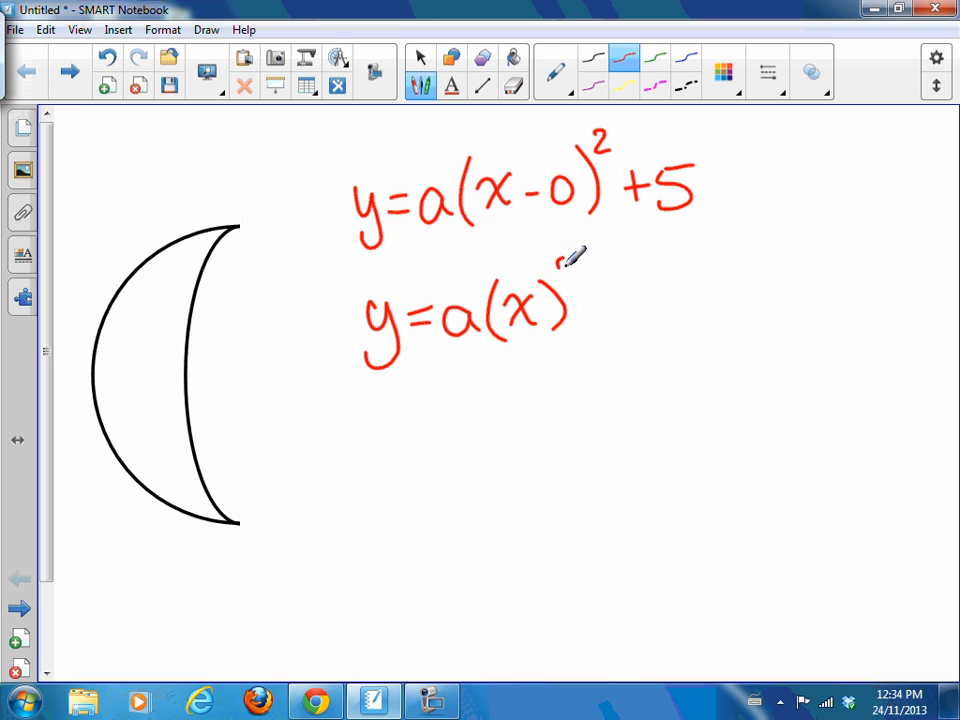
drag(559, 264, 573, 279)
mouse_move(592, 298)
mouse_down()
mouse_move(608, 303)
mouse_move(615, 323)
mouse_up()
drag(621, 284, 645, 282)
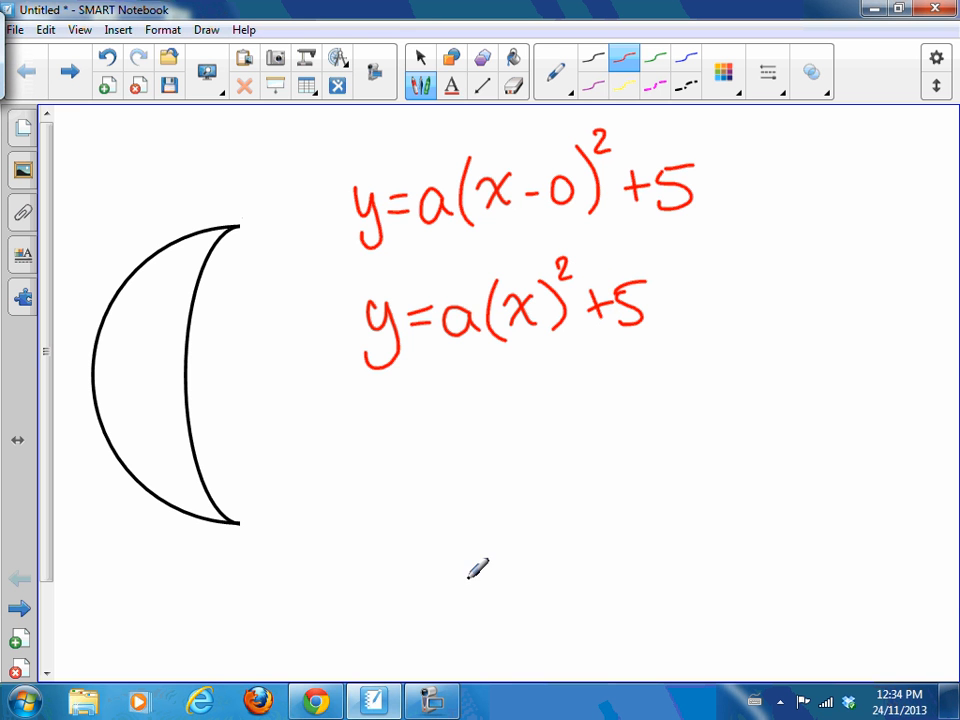
- Switch to Desmos and trace the third parabola from its x-intercept to the point (-4, 1.8)
click(388, 702)
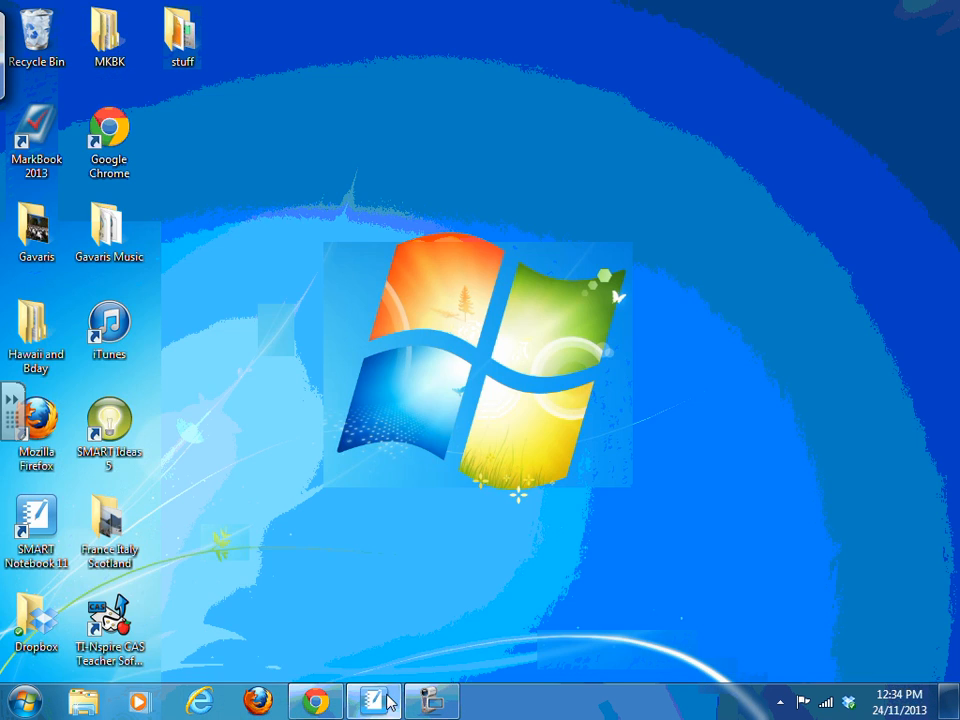
click(386, 702)
click(328, 704)
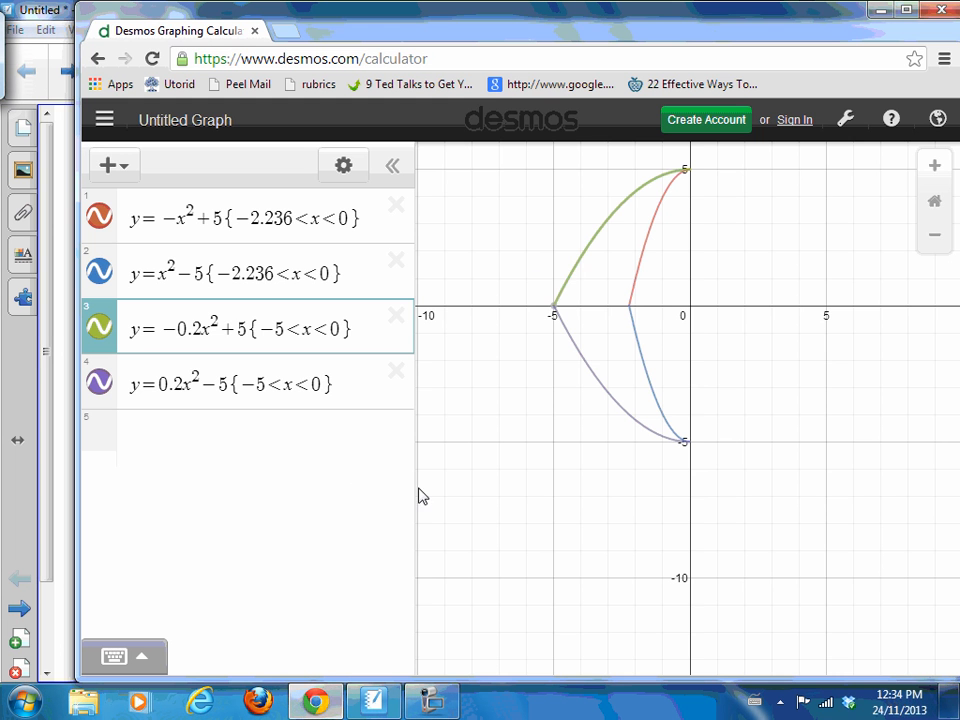
mouse_move(556, 311)
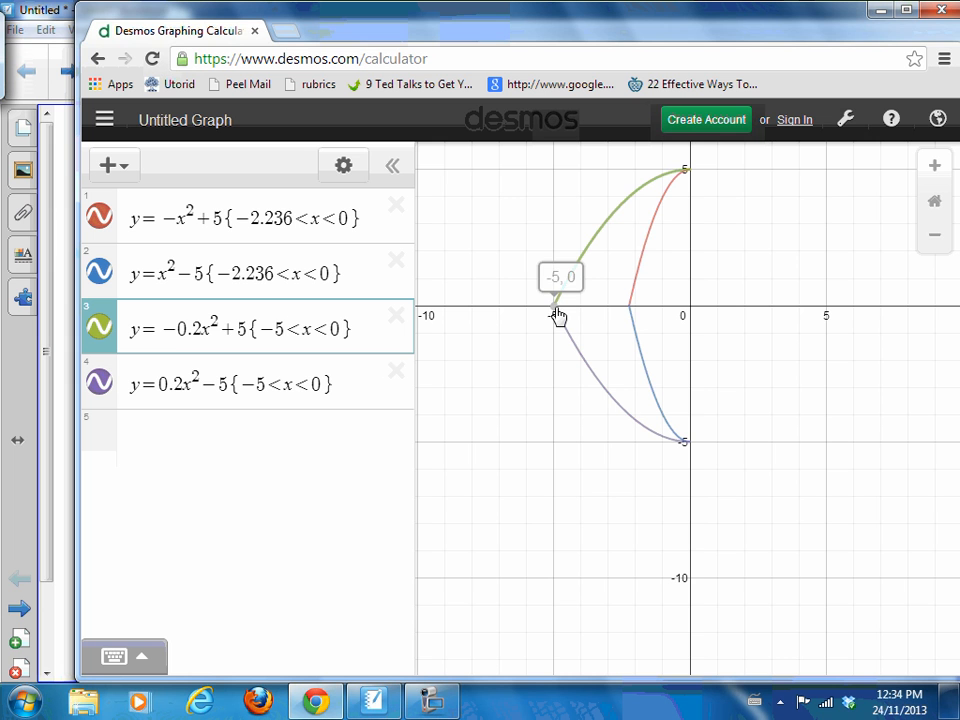
click(582, 261)
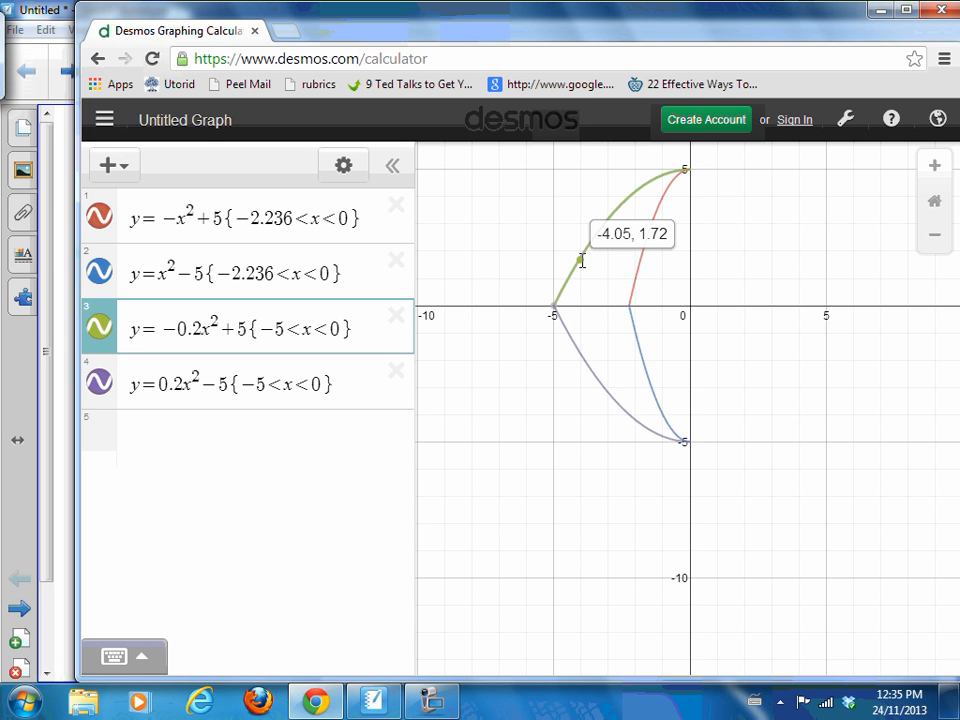
drag(582, 261, 583, 258)
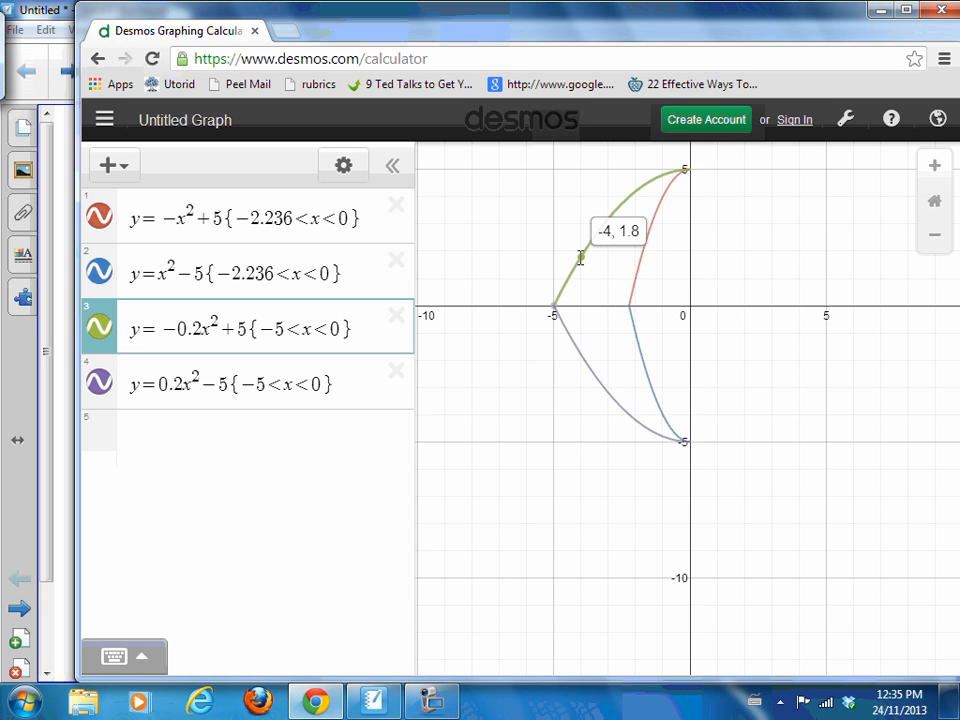
- Return to SMART Notebook, handwrite "through (-4, 1.8)" under the simplified equation, and double-underline 1.8
click(390, 706)
mouse_move(418, 405)
mouse_down()
mouse_move(424, 462)
mouse_move(446, 436)
mouse_move(558, 455)
mouse_move(567, 503)
mouse_up()
drag(578, 392, 592, 462)
mouse_move(614, 395)
mouse_down()
mouse_move(606, 465)
mouse_move(640, 423)
mouse_up()
drag(655, 408, 678, 485)
drag(708, 410, 708, 455)
click(727, 452)
drag(760, 405, 780, 475)
- Substitute the point into the equation by handwriting ∴ 1.8 = a(-4)^2 + 5 on the line below
click(316, 545)
click(300, 579)
click(343, 574)
drag(388, 540, 386, 586)
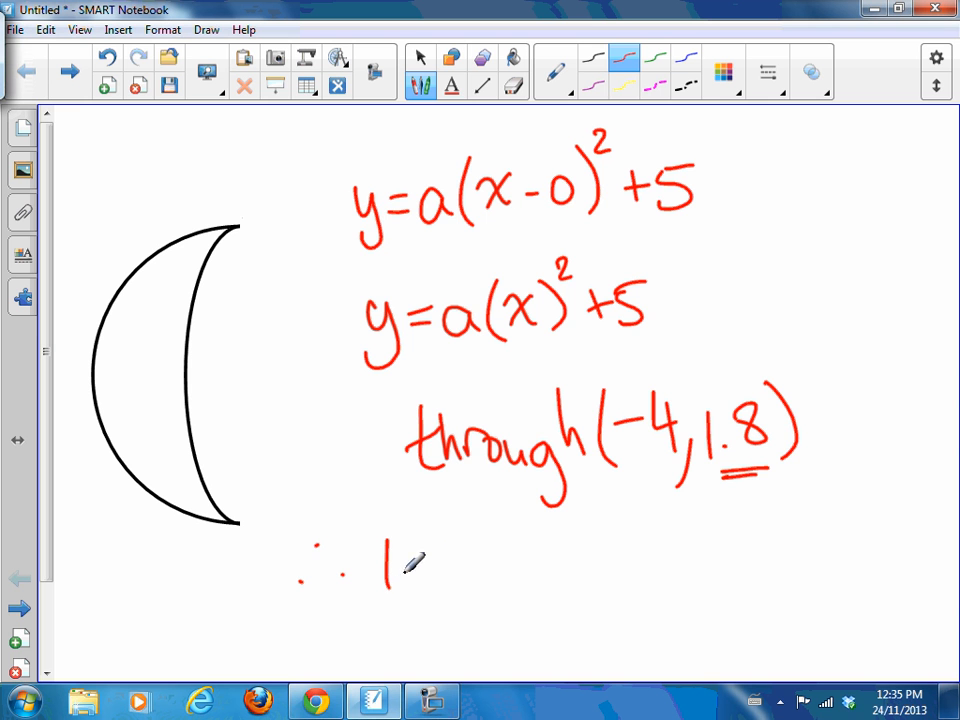
click(411, 572)
mouse_move(452, 545)
mouse_down()
mouse_move(442, 540)
mouse_move(496, 551)
mouse_move(498, 565)
mouse_move(545, 580)
mouse_up()
mouse_move(570, 540)
mouse_down()
mouse_move(566, 585)
mouse_move(600, 554)
mouse_move(630, 560)
mouse_up()
mouse_move(620, 540)
mouse_down()
mouse_move(621, 575)
mouse_move(634, 578)
mouse_up()
mouse_move(650, 522)
mouse_down()
mouse_move(688, 562)
mouse_move(700, 548)
mouse_up()
mouse_move(708, 542)
mouse_down()
mouse_move(718, 545)
mouse_move(708, 574)
mouse_up()
drag(714, 533, 740, 528)
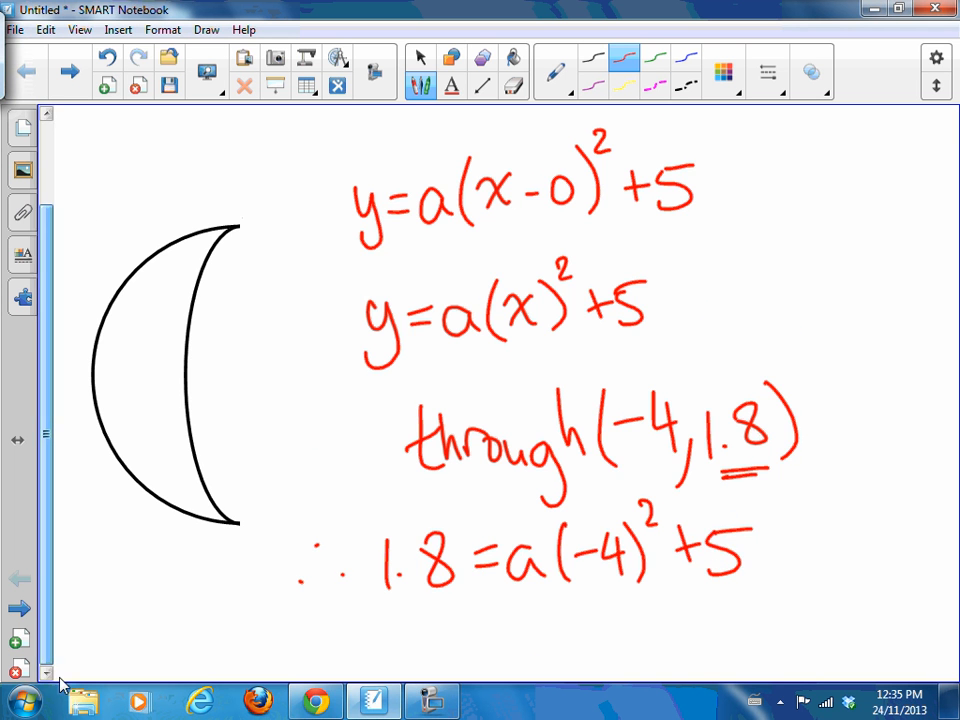
- Handwrite the rearranged equation 1.8 - 5 = a·16 below the substitution line
scroll(60, 683, down, 2)
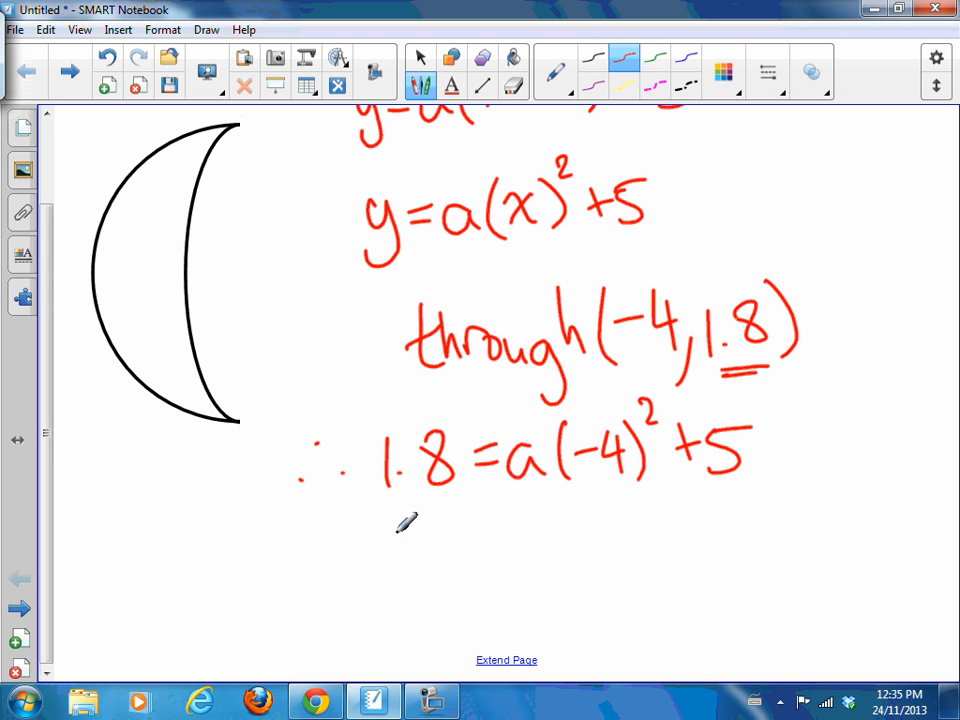
drag(396, 516, 393, 557)
mouse_move(452, 518)
mouse_down()
mouse_move(452, 530)
mouse_move(500, 529)
mouse_up()
mouse_move(513, 512)
mouse_down()
mouse_move(540, 527)
mouse_move(509, 551)
mouse_up()
mouse_move(514, 511)
mouse_down()
mouse_move(541, 509)
mouse_move(566, 528)
mouse_up()
drag(543, 541, 629, 552)
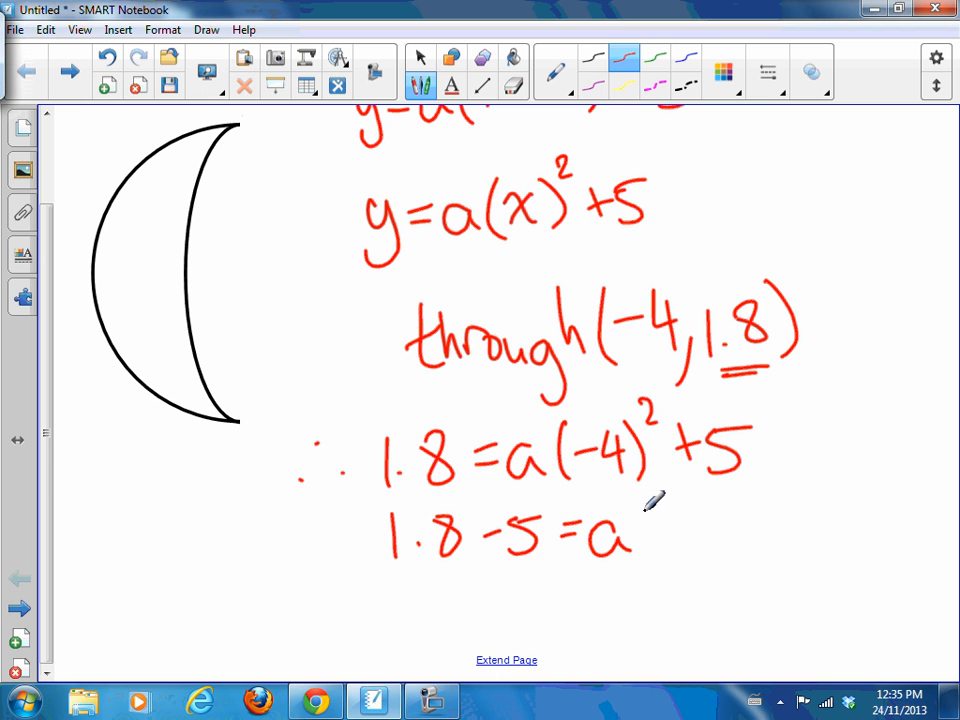
mouse_move(665, 522)
mouse_down()
mouse_move(666, 555)
mouse_move(676, 540)
mouse_up()
click(651, 543)
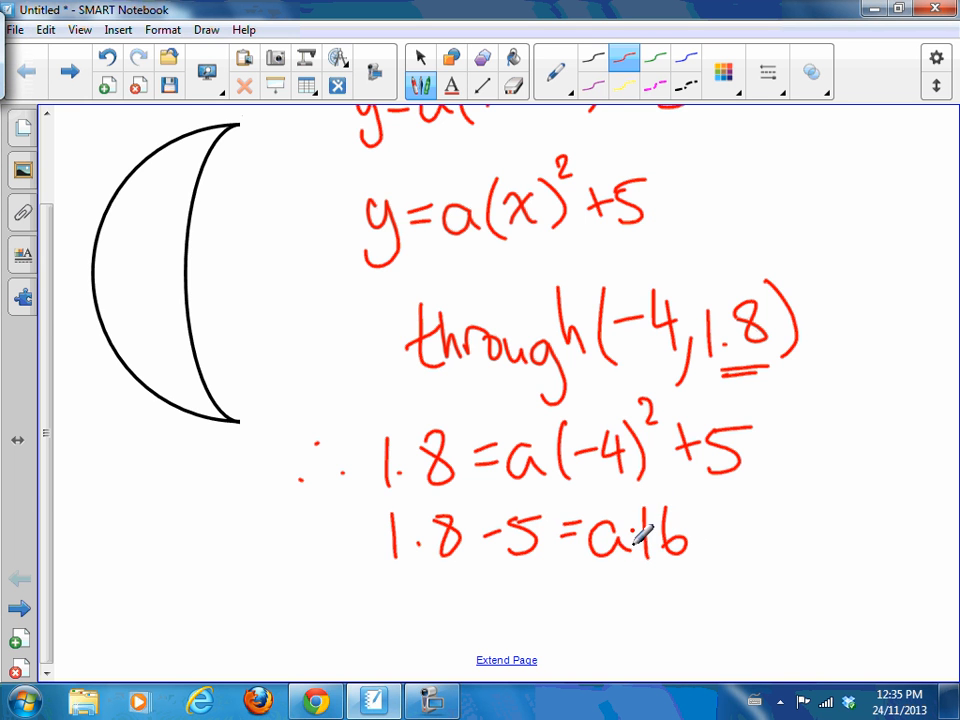
- Extend the notebook page and handwrite -3.2 = a·16 as the following line of the solution
click(520, 660)
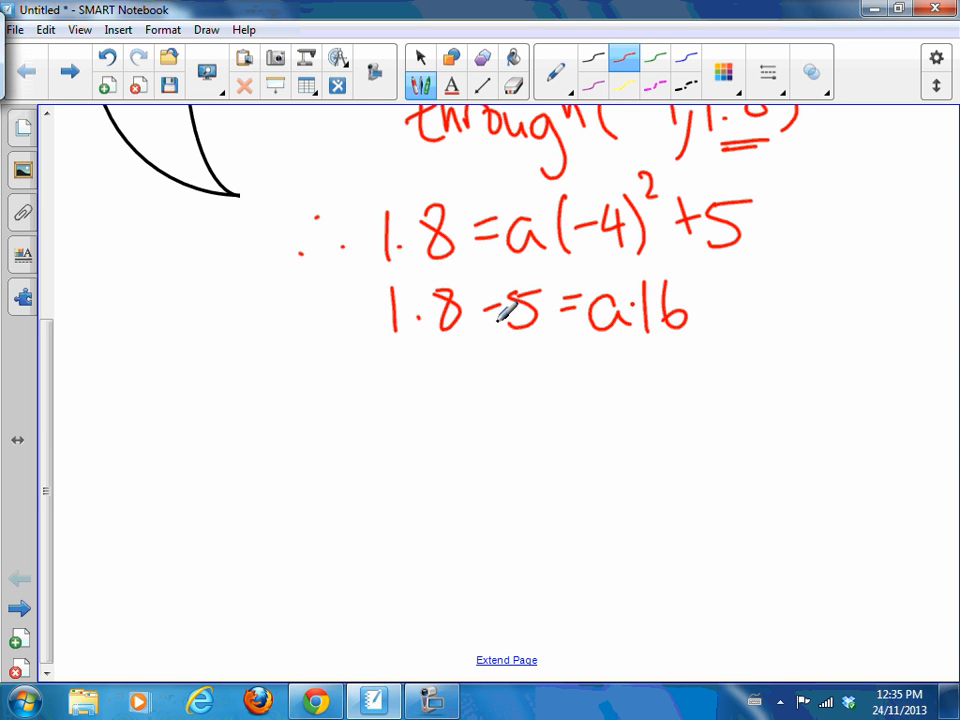
drag(422, 414, 439, 414)
mouse_move(456, 394)
mouse_down()
mouse_move(466, 392)
mouse_move(458, 424)
mouse_up()
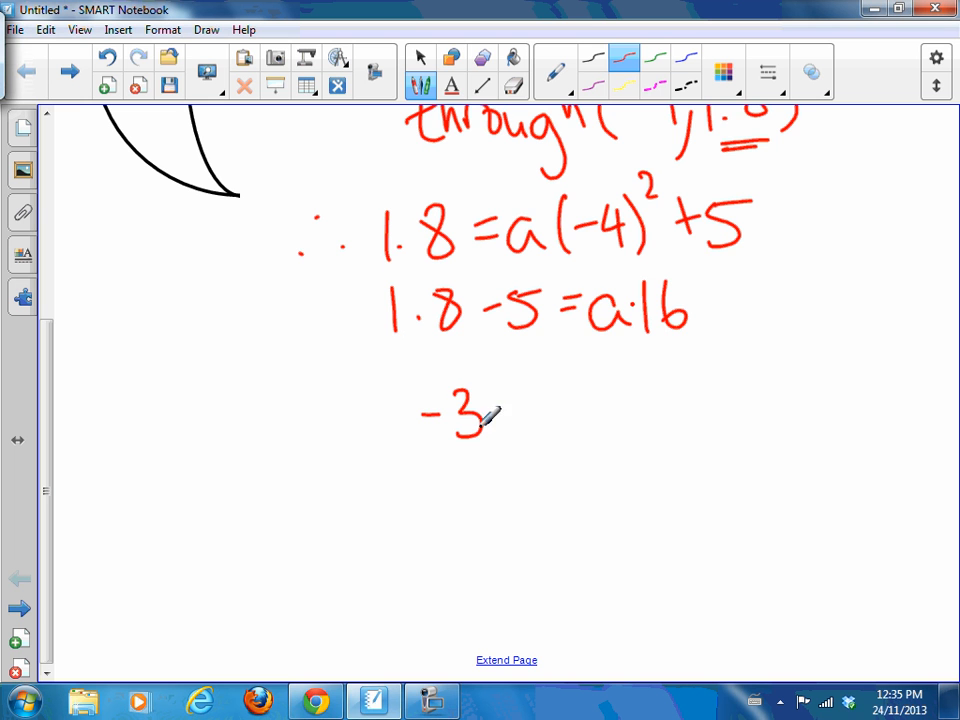
click(490, 428)
mouse_move(504, 398)
mouse_down()
mouse_move(510, 392)
mouse_move(540, 428)
mouse_move(575, 407)
mouse_move(577, 420)
mouse_move(629, 432)
mouse_move(701, 428)
mouse_move(688, 414)
mouse_up()
click(648, 424)
- Handwrite a = -3.6 on the line below -3.2 = a·16 and erase the mistaken digit 6
drag(494, 495, 497, 527)
mouse_move(516, 502)
mouse_down()
mouse_move(534, 501)
mouse_move(535, 516)
mouse_move(578, 491)
mouse_move(597, 498)
mouse_up()
click(636, 492)
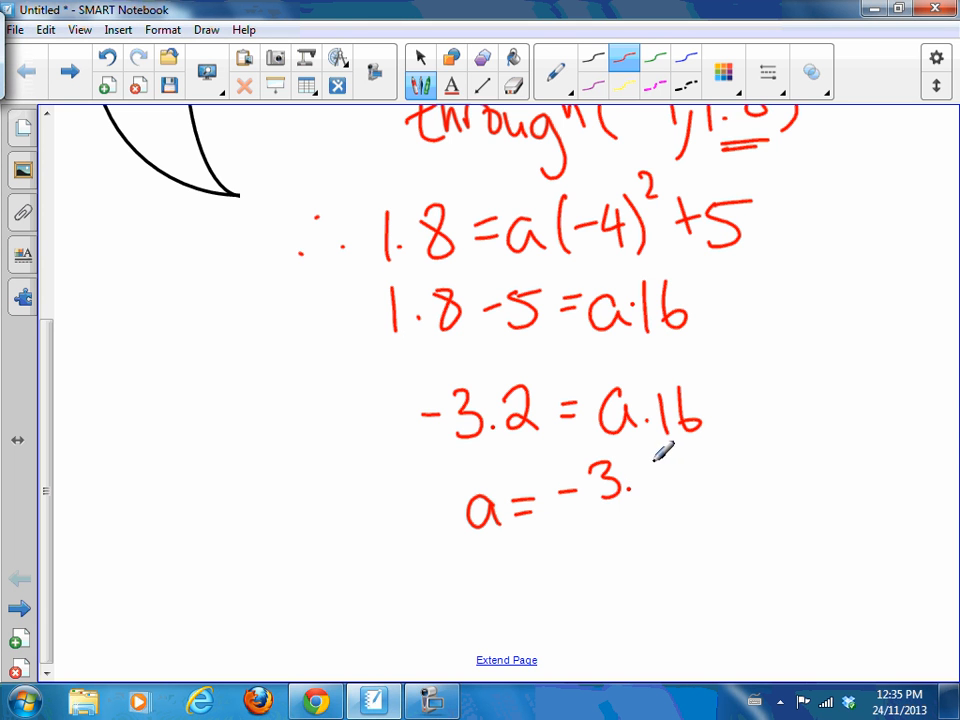
drag(666, 470, 651, 490)
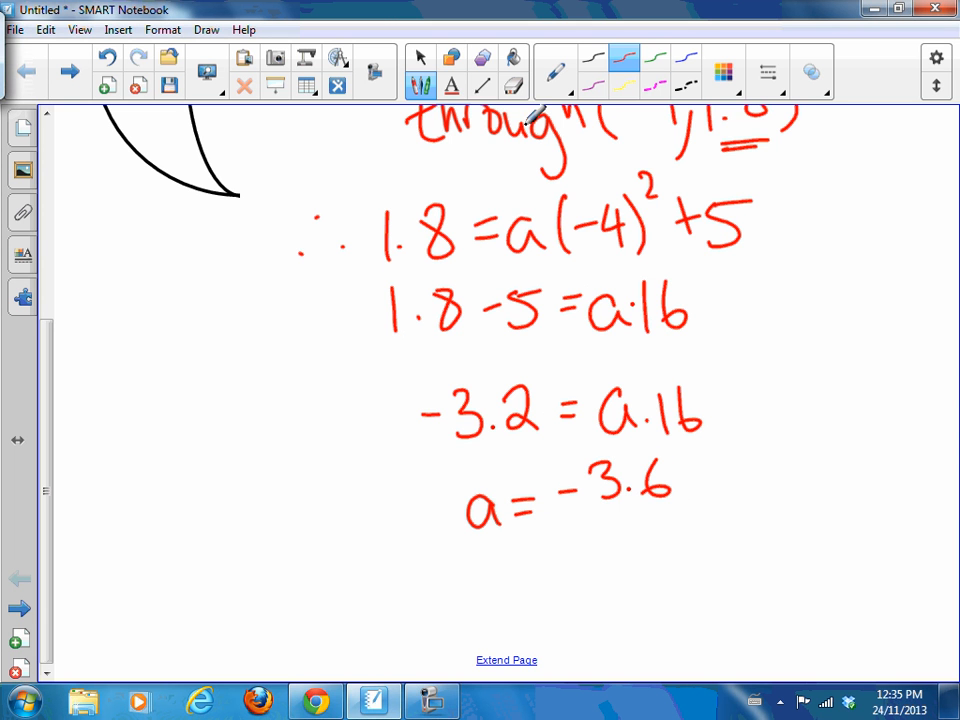
click(513, 87)
mouse_move(665, 476)
mouse_down()
mouse_move(654, 469)
mouse_move(651, 491)
mouse_up()
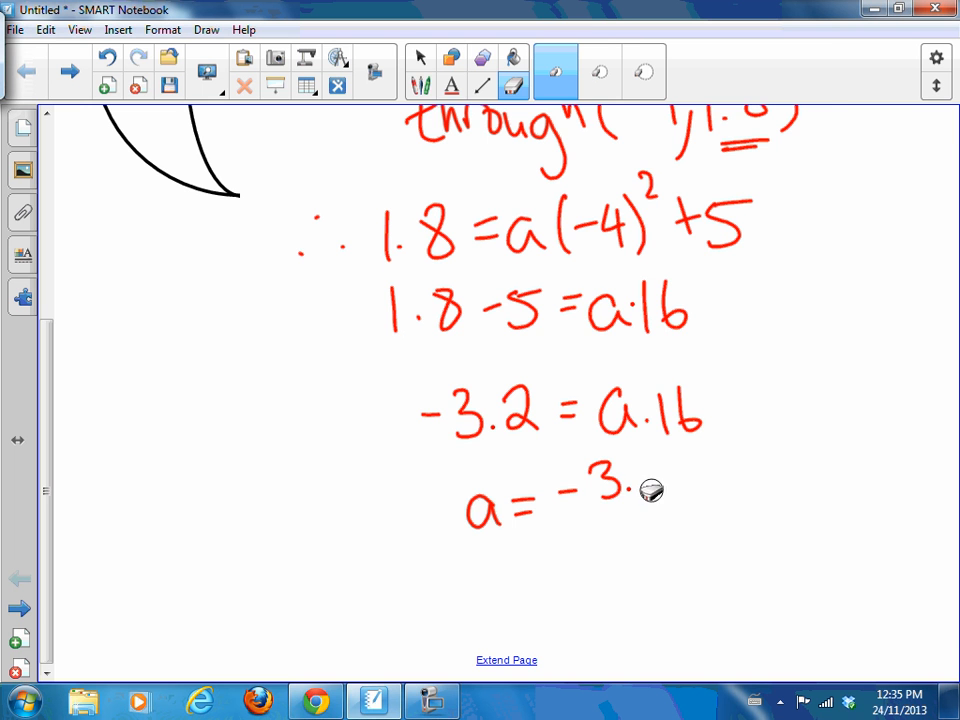
- Complete the fraction with red ink as a = -3.2/16 and handwrite a = 0.2 below it
click(420, 86)
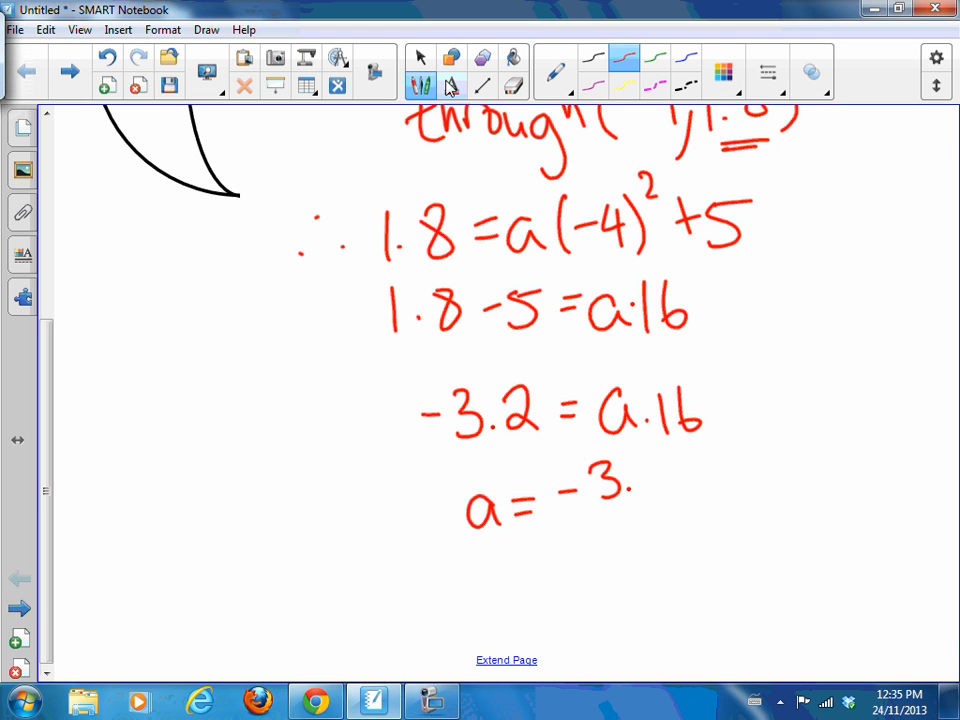
drag(643, 481, 662, 501)
mouse_move(598, 516)
mouse_down()
mouse_move(655, 514)
mouse_move(611, 568)
mouse_move(628, 561)
mouse_up()
mouse_move(524, 606)
mouse_down()
mouse_move(545, 607)
mouse_move(546, 622)
mouse_move(590, 611)
mouse_move(574, 608)
mouse_move(643, 635)
mouse_move(506, 608)
mouse_move(505, 632)
mouse_up()
click(607, 624)
- Extend the page, add the missing minus sign to make a = -0.2, and handwrite y = -0.2(x)^2 + 5 below with a double underline
click(512, 660)
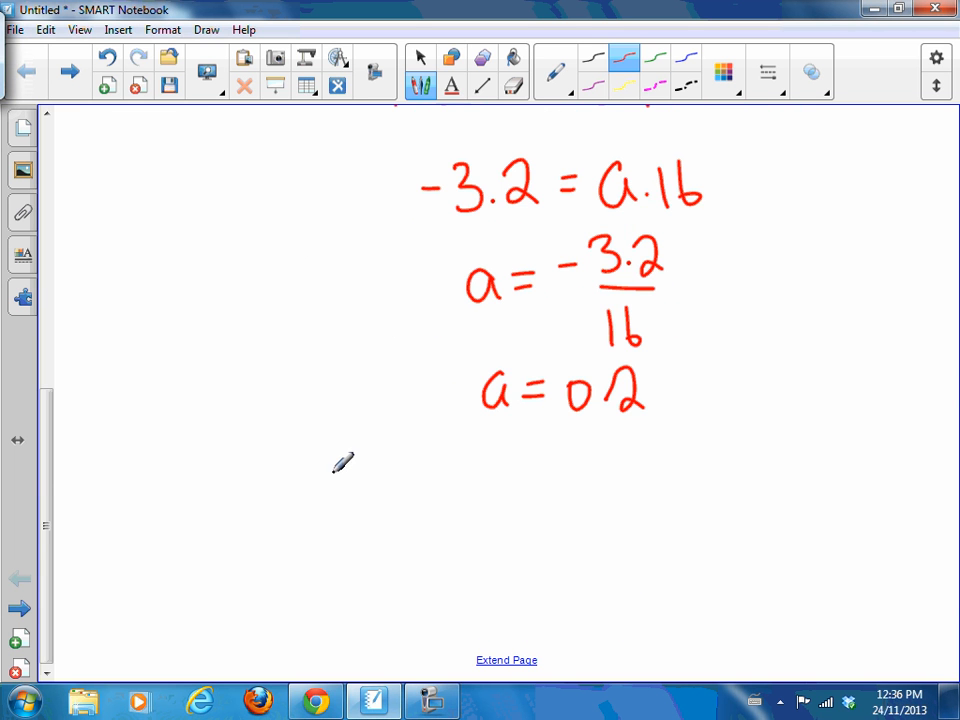
mouse_move(320, 464)
mouse_down()
mouse_move(342, 505)
mouse_move(322, 578)
mouse_up()
drag(362, 497, 382, 494)
mouse_move(366, 518)
mouse_down()
mouse_move(440, 498)
mouse_move(476, 530)
mouse_move(480, 488)
mouse_move(558, 533)
mouse_up()
click(506, 516)
mouse_move(585, 478)
mouse_down()
mouse_move(576, 540)
mouse_move(607, 523)
mouse_move(589, 532)
mouse_up()
mouse_move(621, 470)
mouse_down()
mouse_move(626, 538)
mouse_move(648, 482)
mouse_move(690, 494)
mouse_move(676, 512)
mouse_up()
mouse_move(704, 479)
mouse_down()
mouse_move(700, 517)
mouse_move(724, 477)
mouse_up()
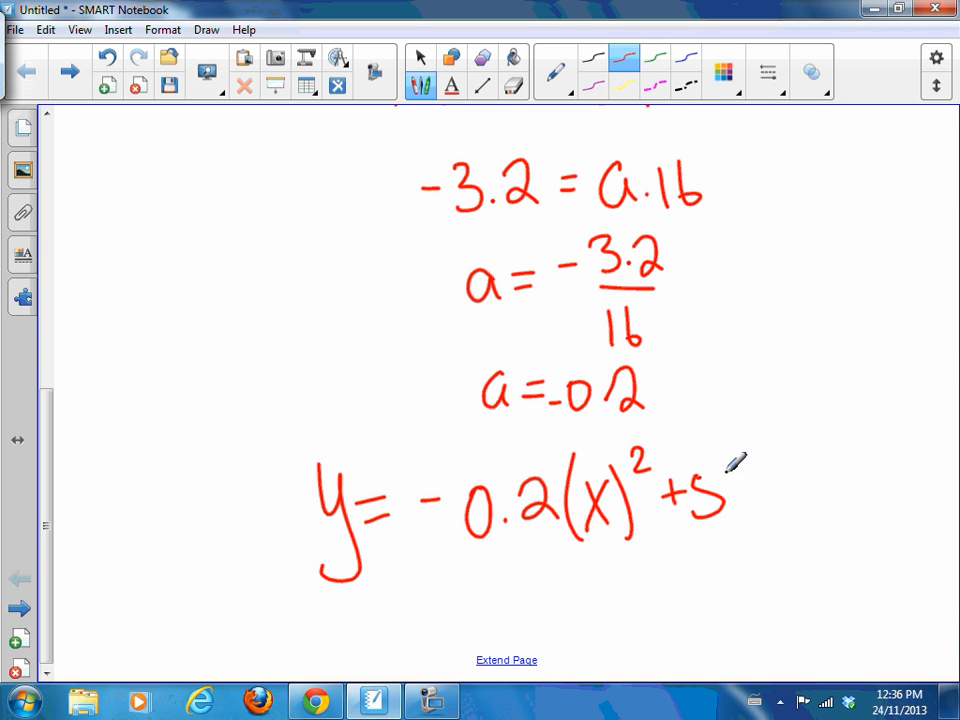
mouse_move(326, 570)
mouse_down()
mouse_move(497, 535)
mouse_move(641, 532)
mouse_up()
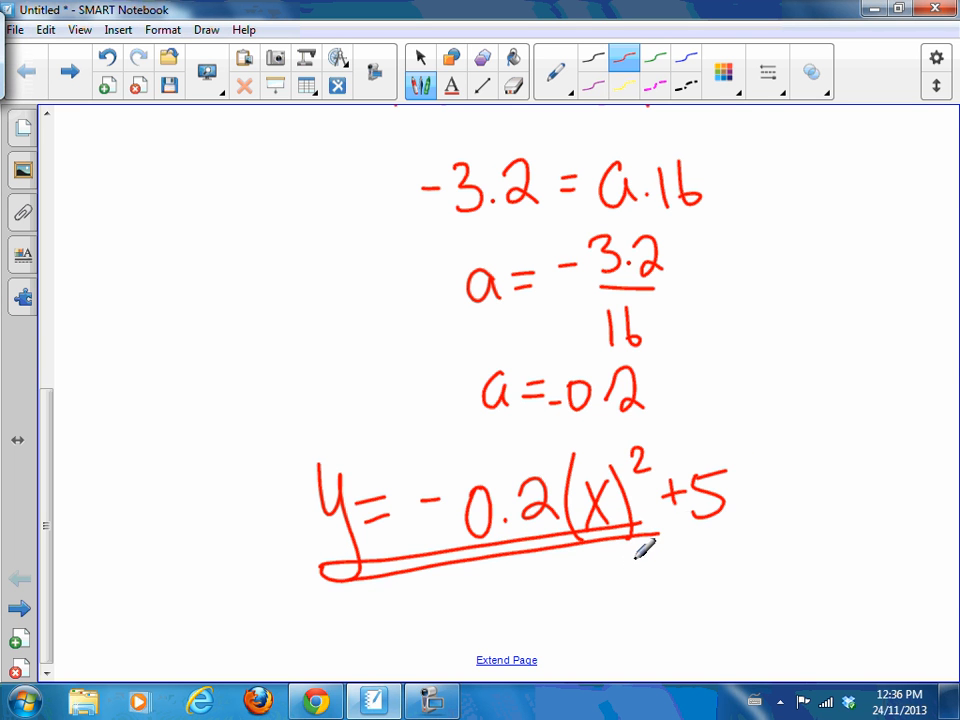
- Compare the derived equation with the third equation in Desmos, and mark -0.2 with a brace underneath in SMART Notebook
click(317, 702)
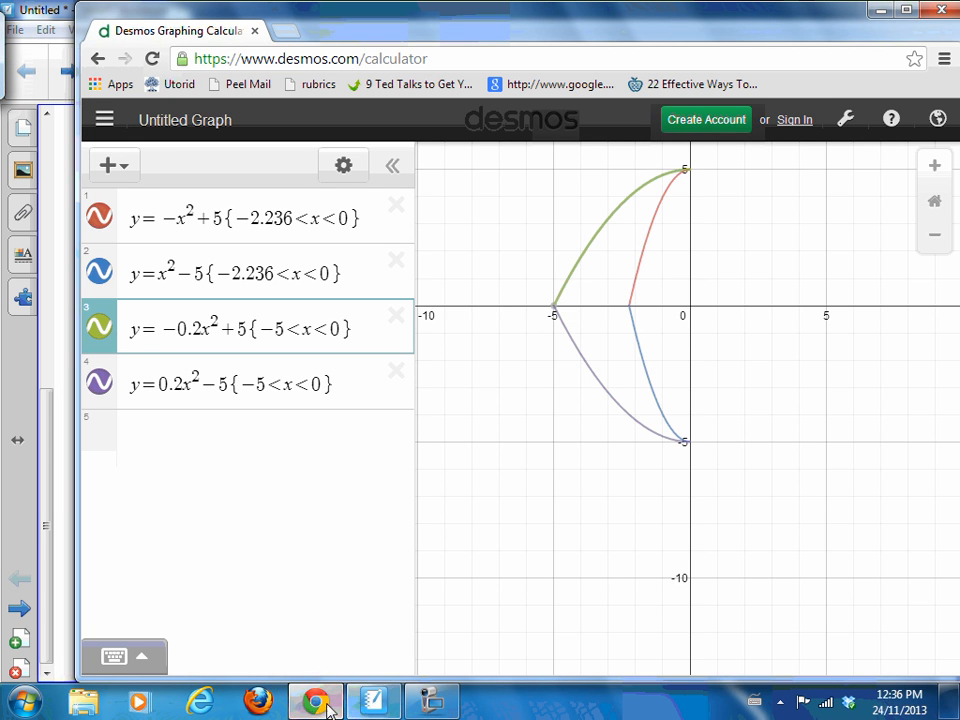
click(373, 702)
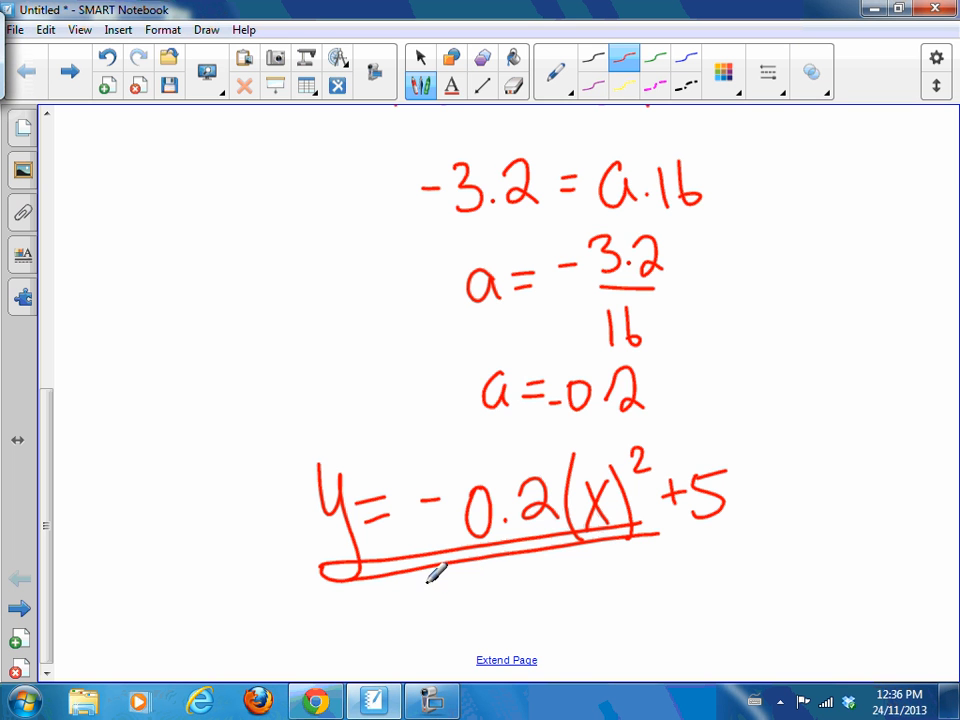
mouse_move(428, 585)
mouse_down()
mouse_move(525, 572)
mouse_move(560, 546)
mouse_up()
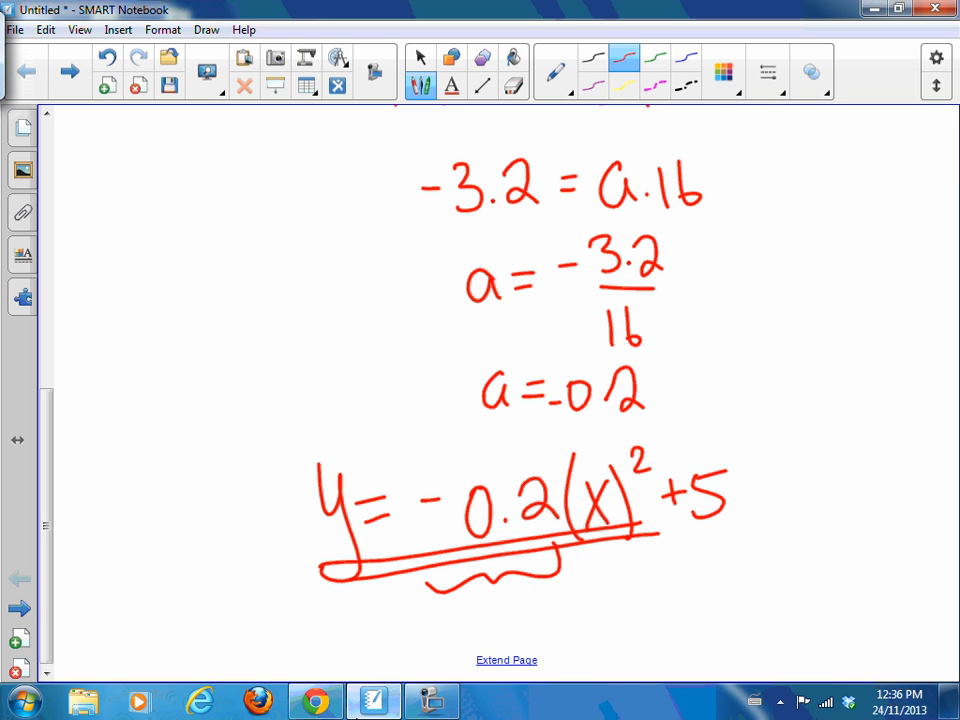
click(335, 701)
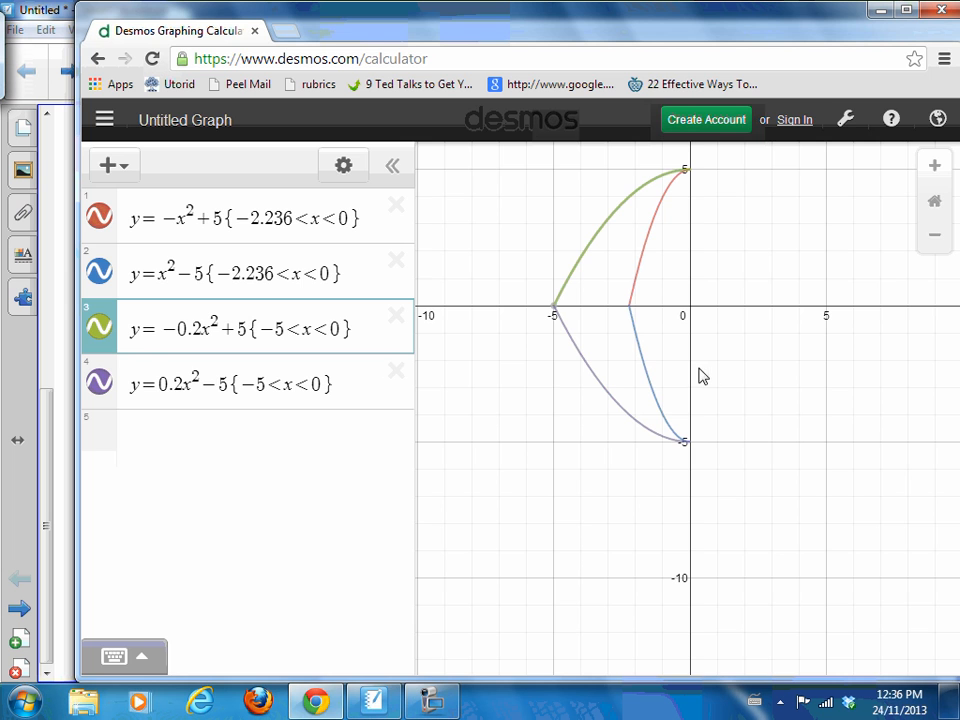
click(318, 706)
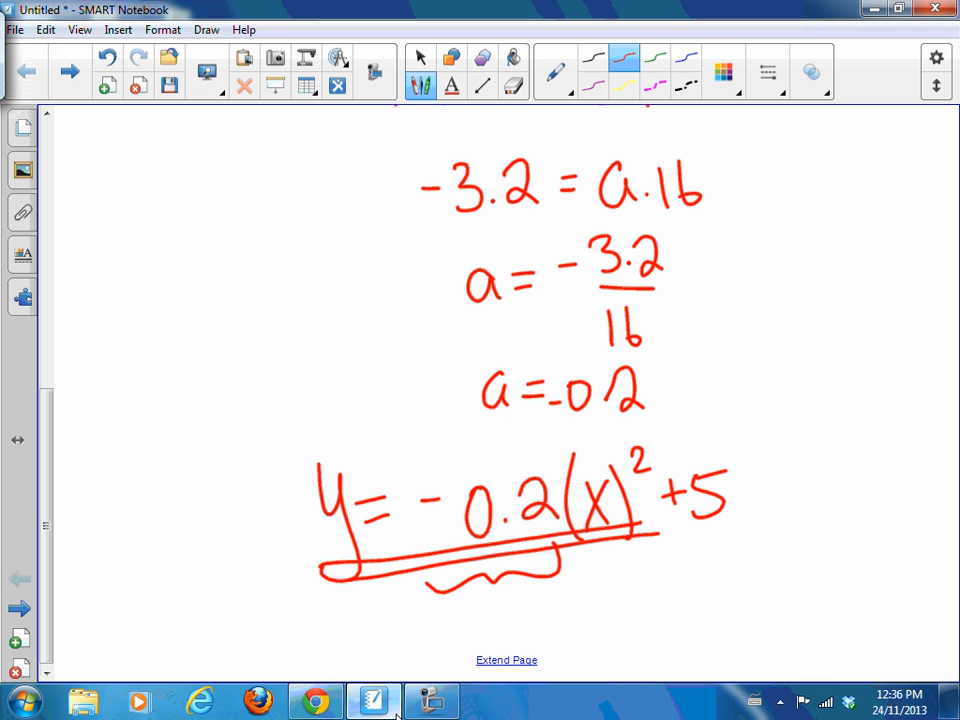